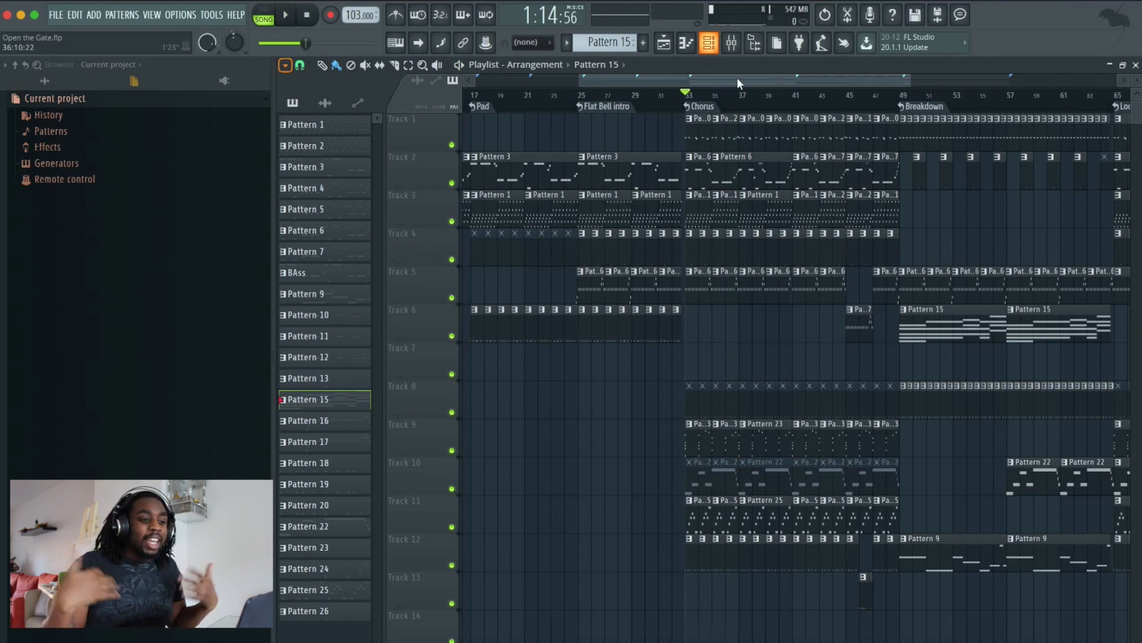
- Scroll the playlist to the Breakdown section and play it back from its marker
left_click(737, 78)
left_click_drag(738, 78, 780, 78)
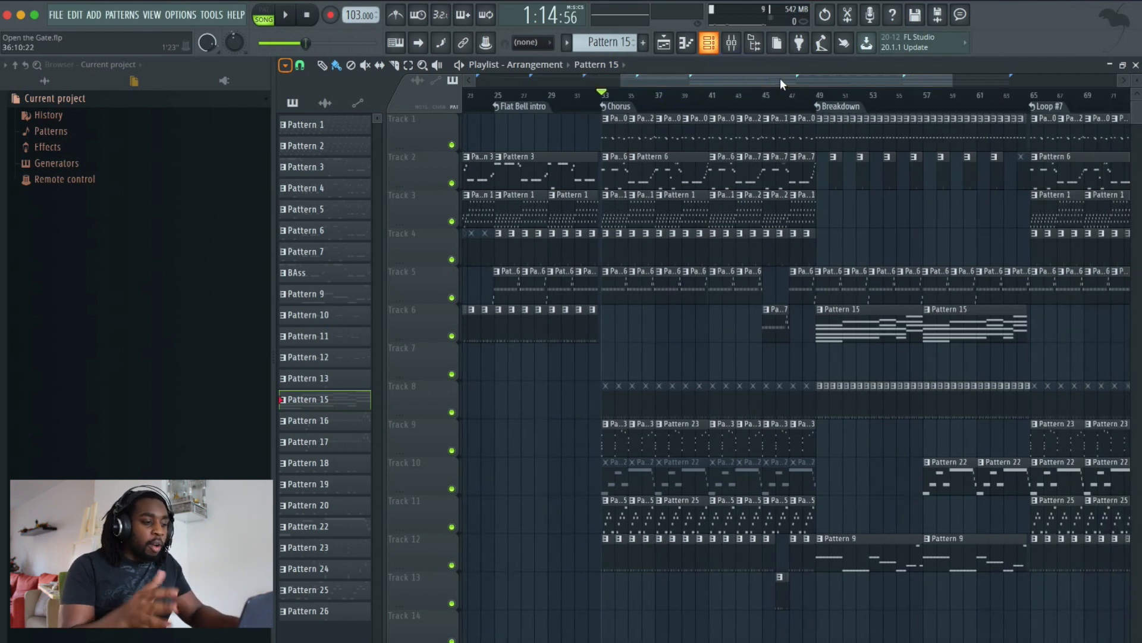
left_click_drag(780, 77, 819, 79)
left_click(746, 105)
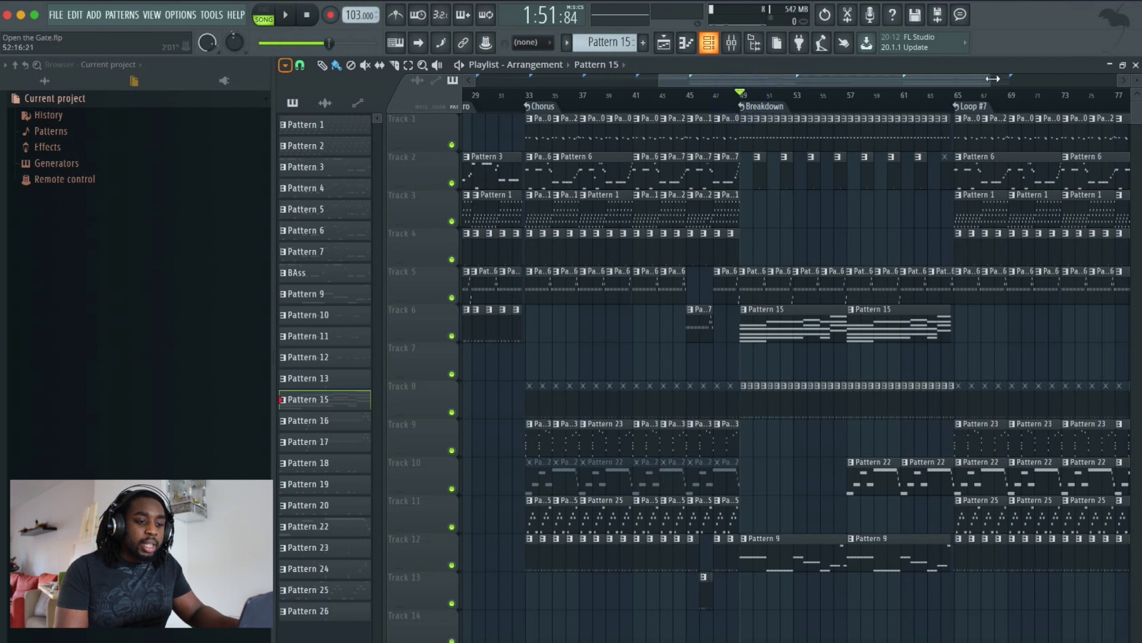
left_click_drag(993, 79, 941, 78)
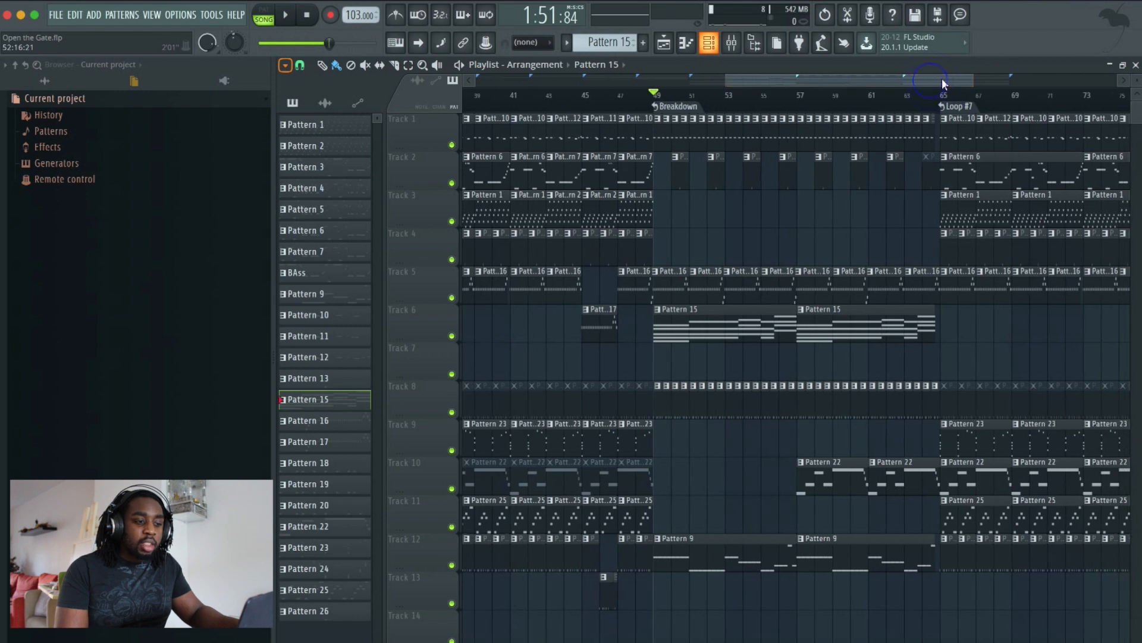
key("space")
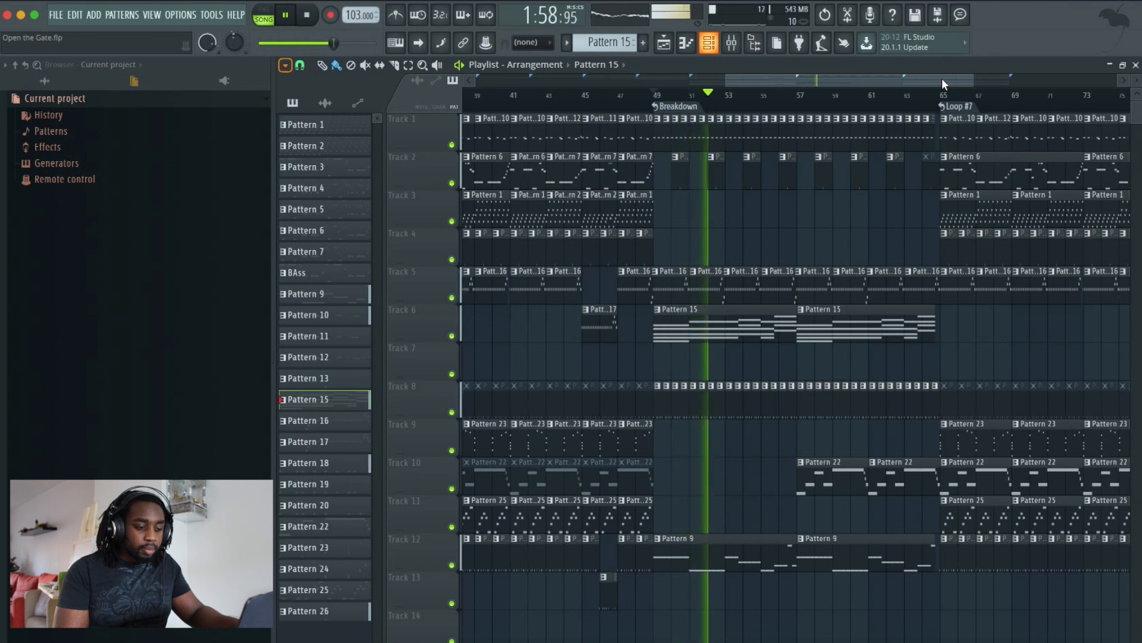
key("space")
- Solo the pad track (Track 6) and play it back from the Breakdown marker
right_click(452, 336)
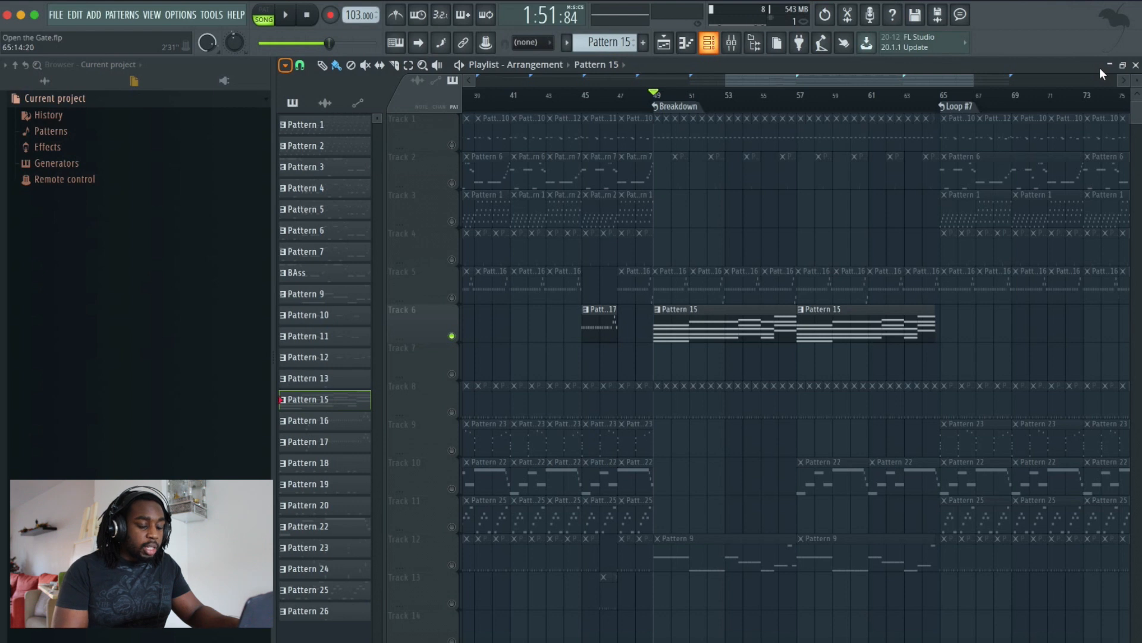
key("space")
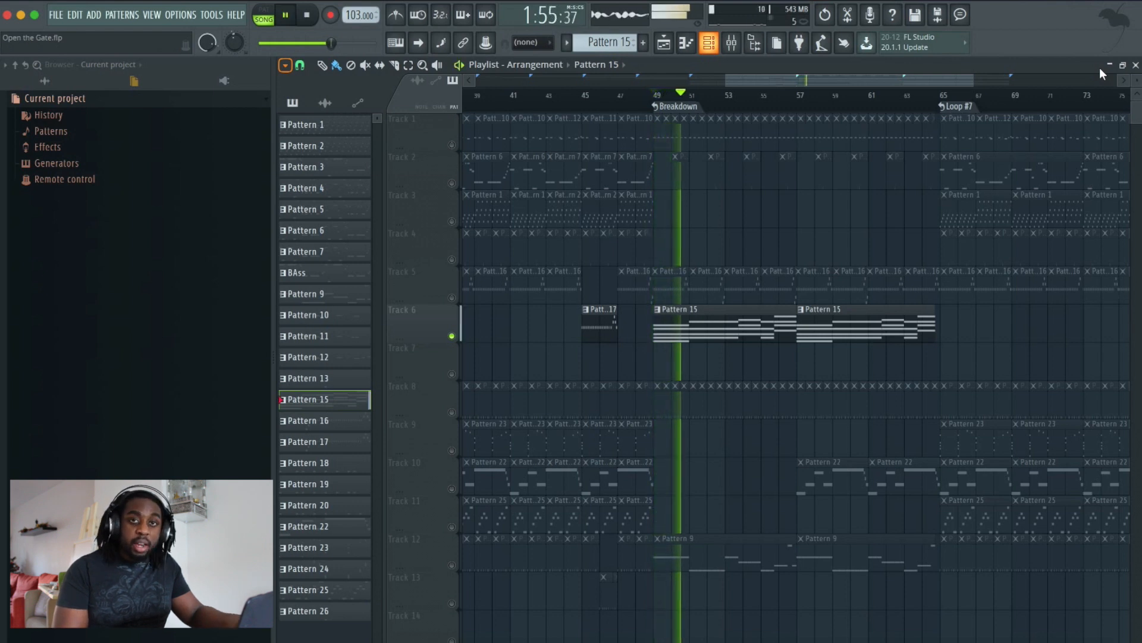
key("space")
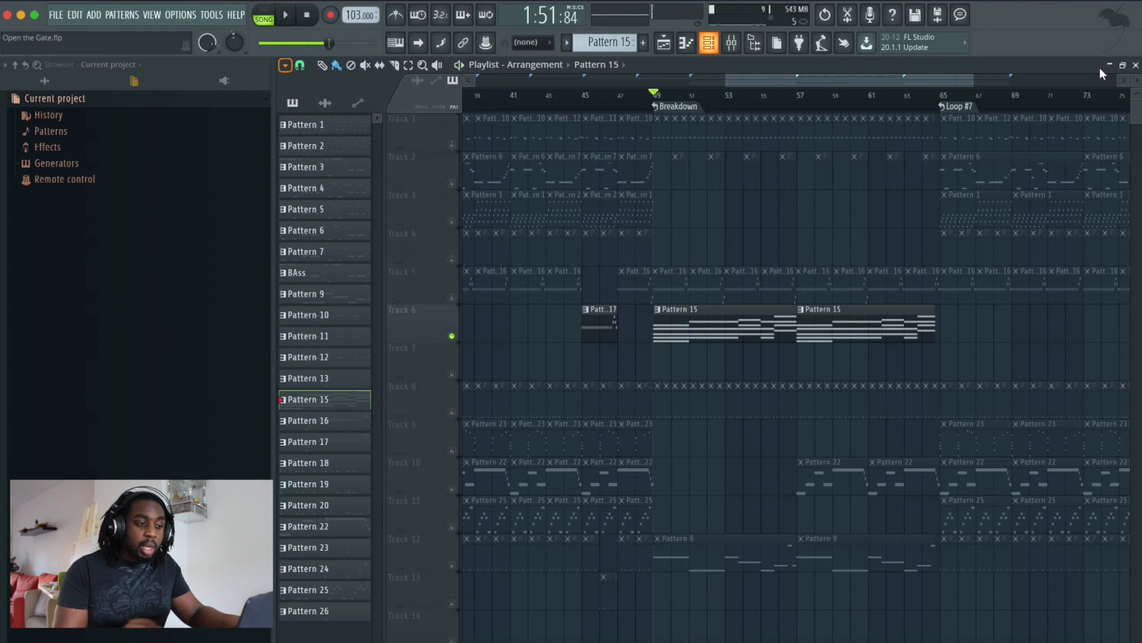
left_click(232, 42)
left_click(677, 97)
key("space")
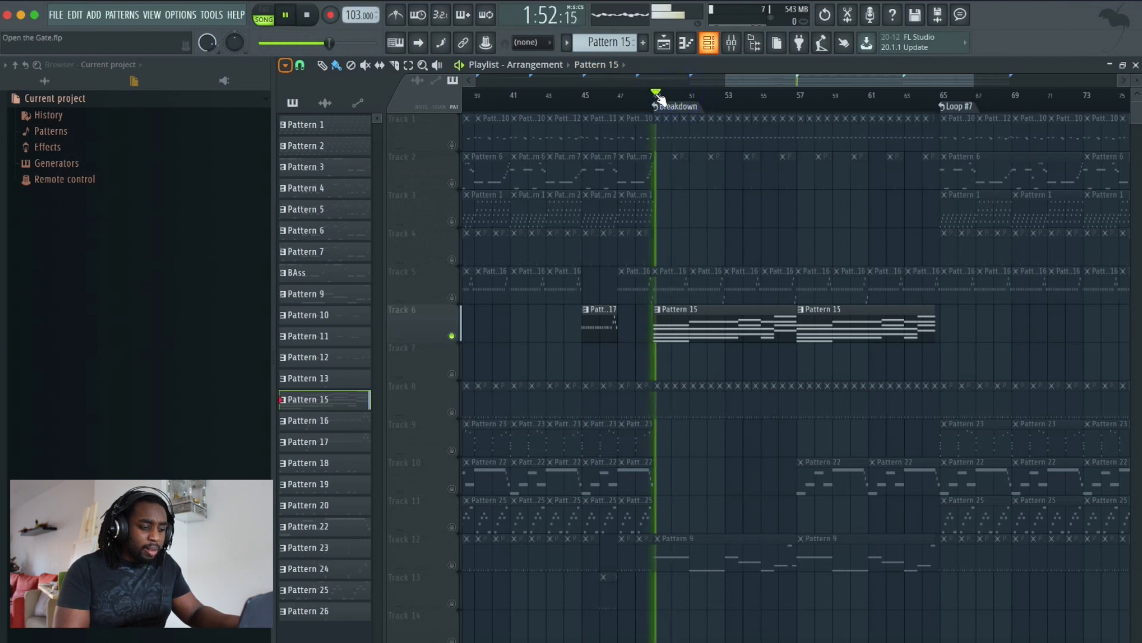
key("space")
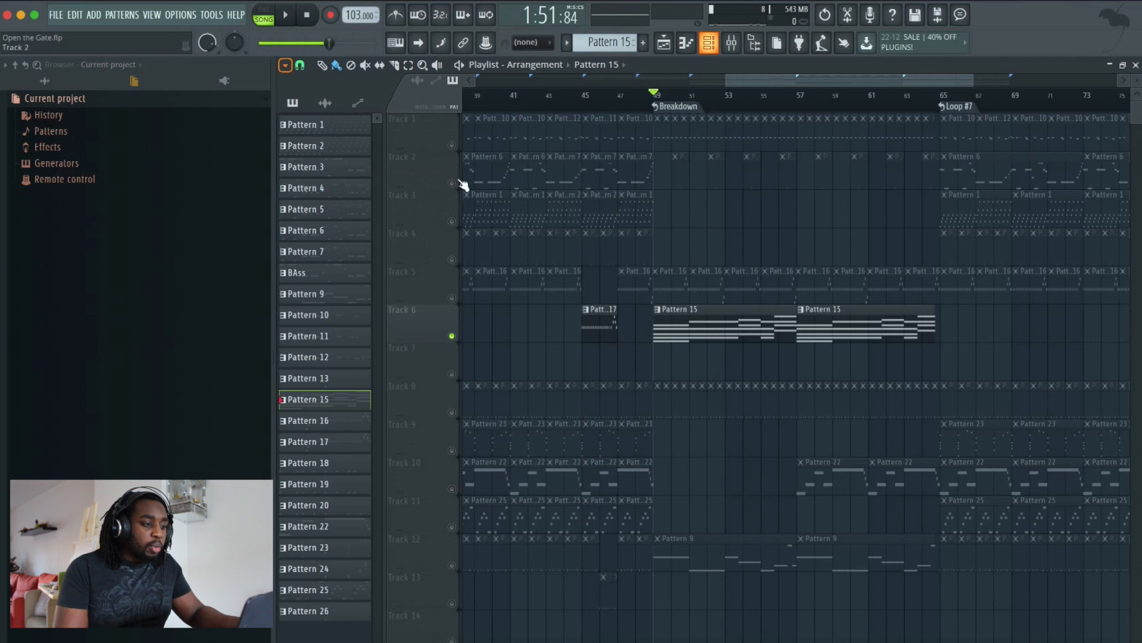
- Unsolo Track 6 and play the full arrangement from the Breakdown
right_click(453, 335)
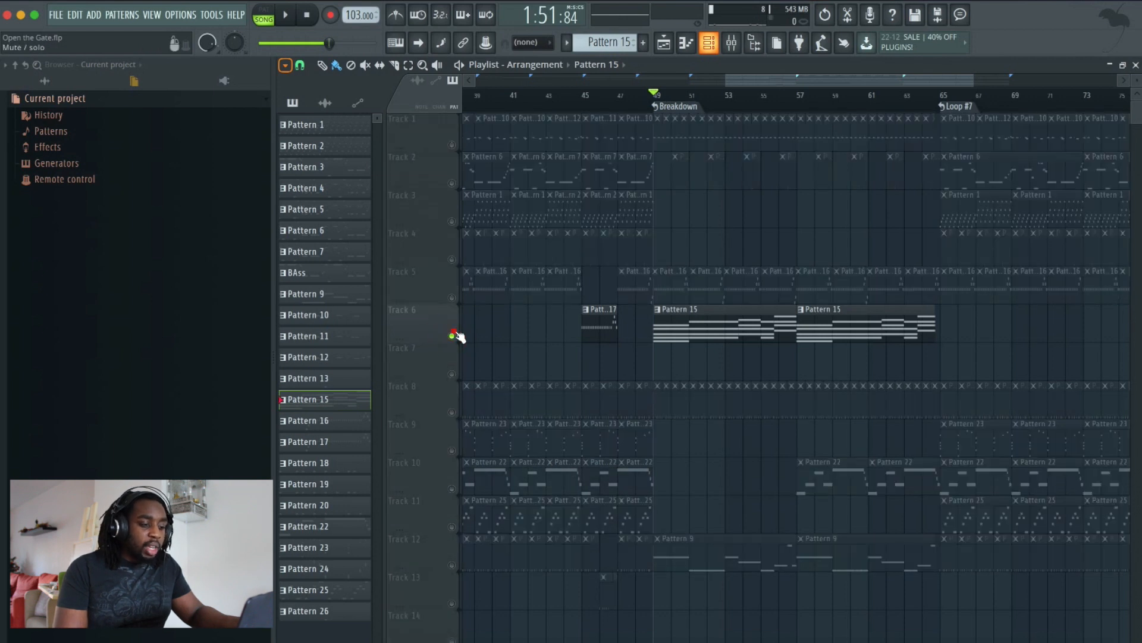
right_click(452, 336)
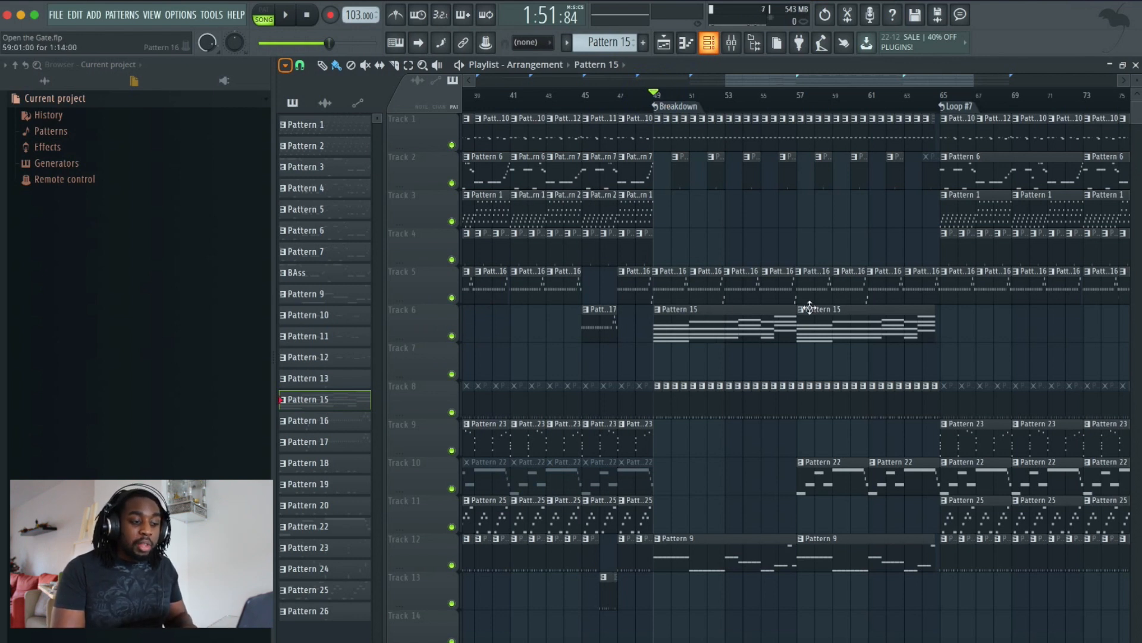
key("space")
key("space")
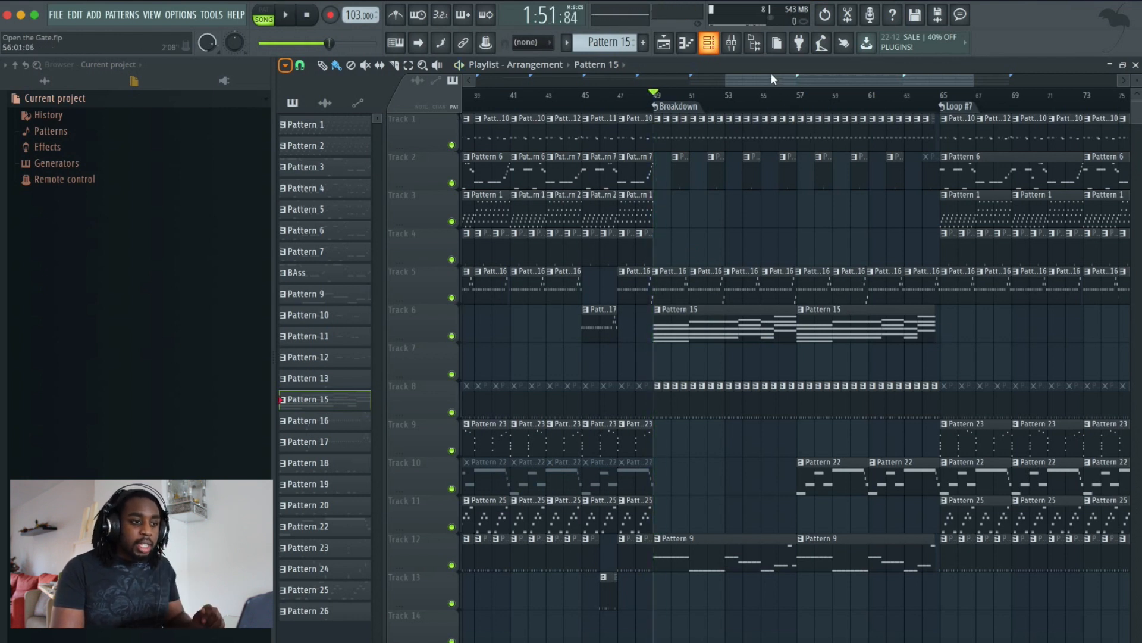
- Open the mixer and inspect the Kick and Pad insert tracks
left_click(732, 42)
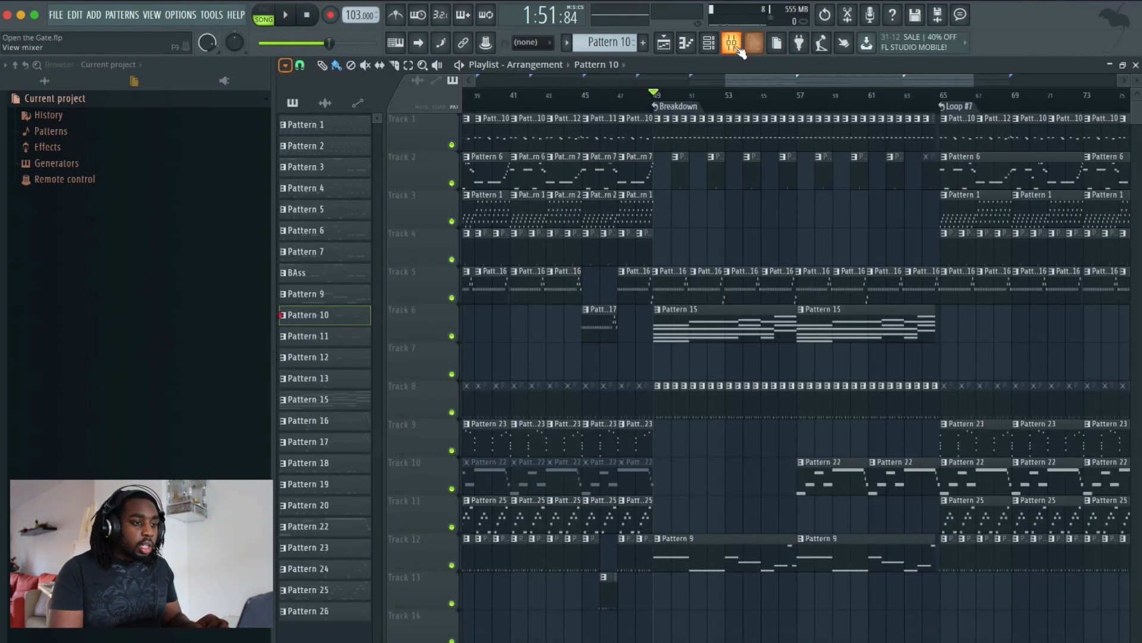
left_click(731, 45)
left_click(418, 115)
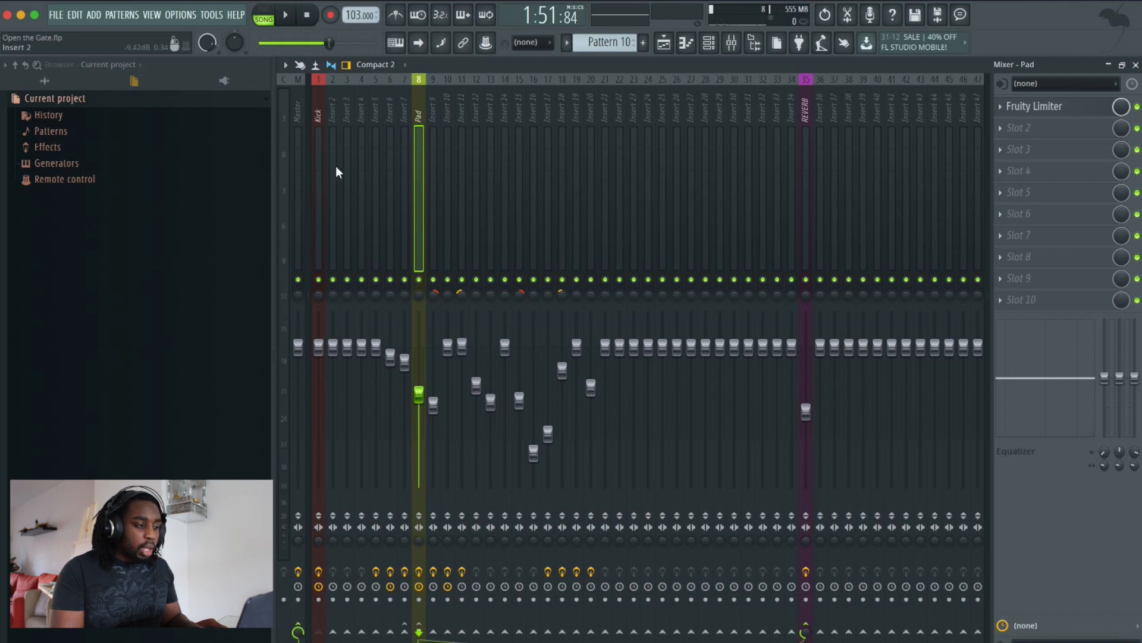
left_click(320, 113)
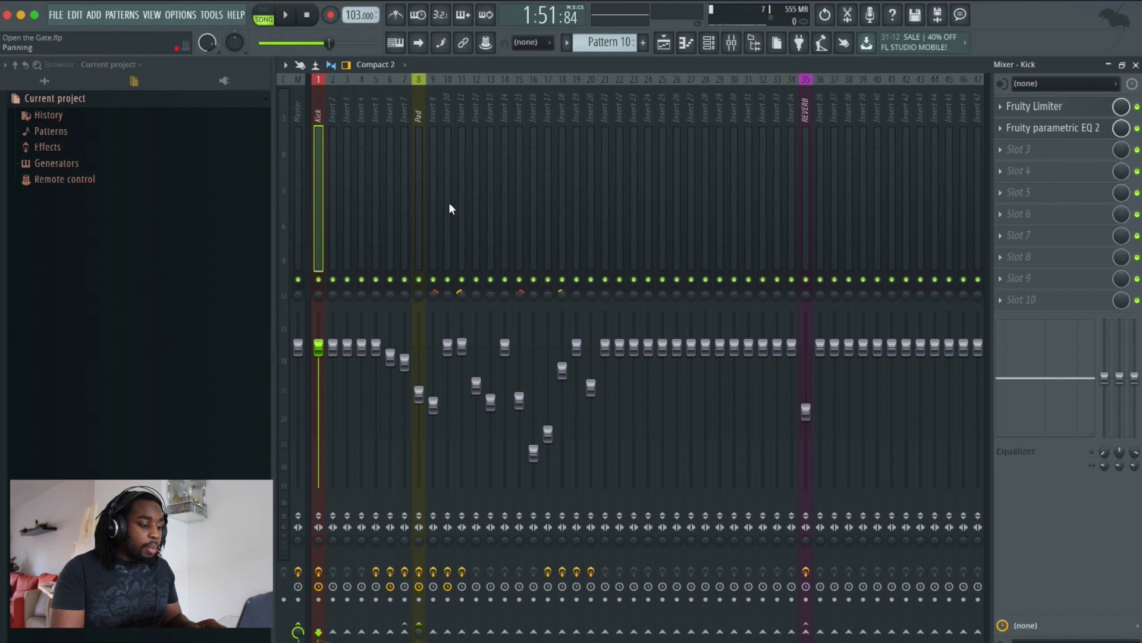
left_click(424, 112)
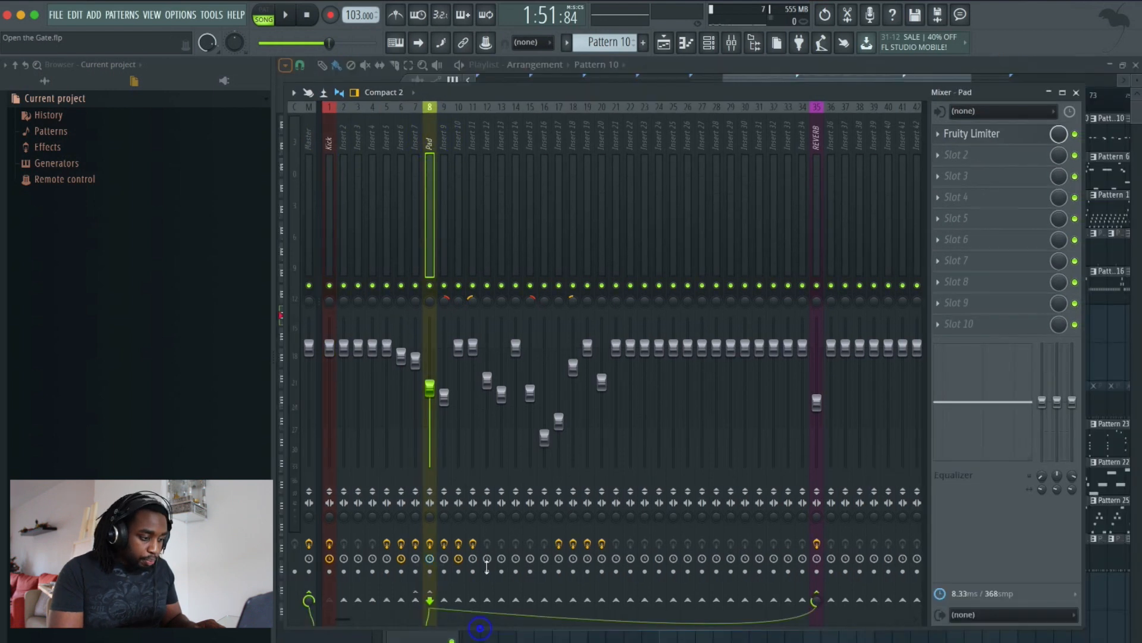
- Resize the mixer and route the Kick mixer track to the Pad track, then play it back
left_click_drag(478, 629, 496, 462)
left_click(335, 496)
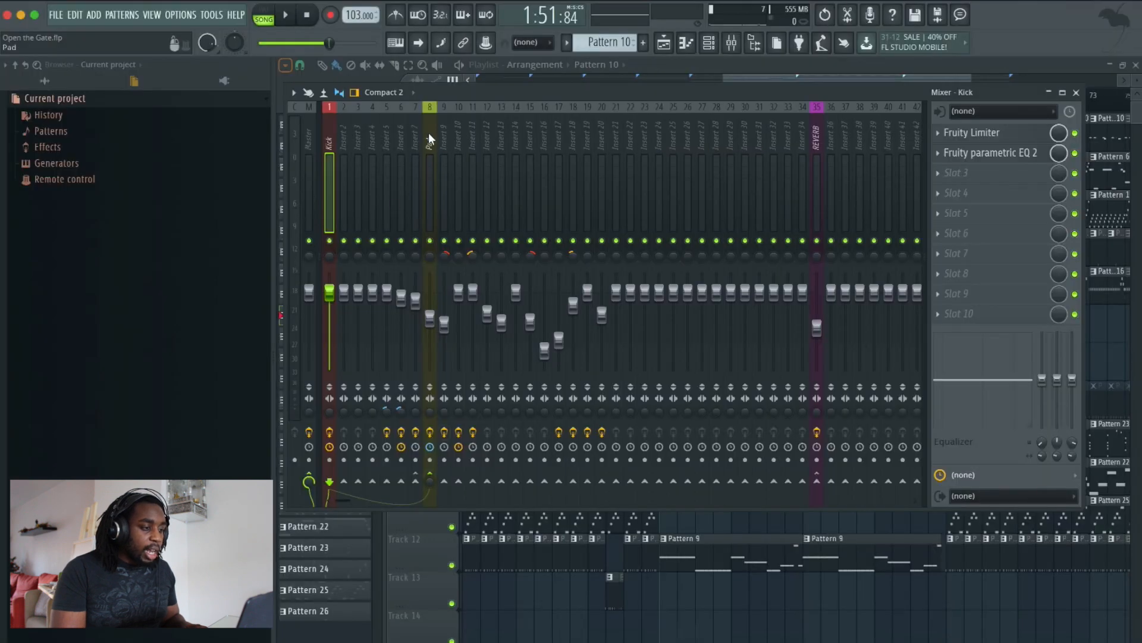
left_click(429, 139)
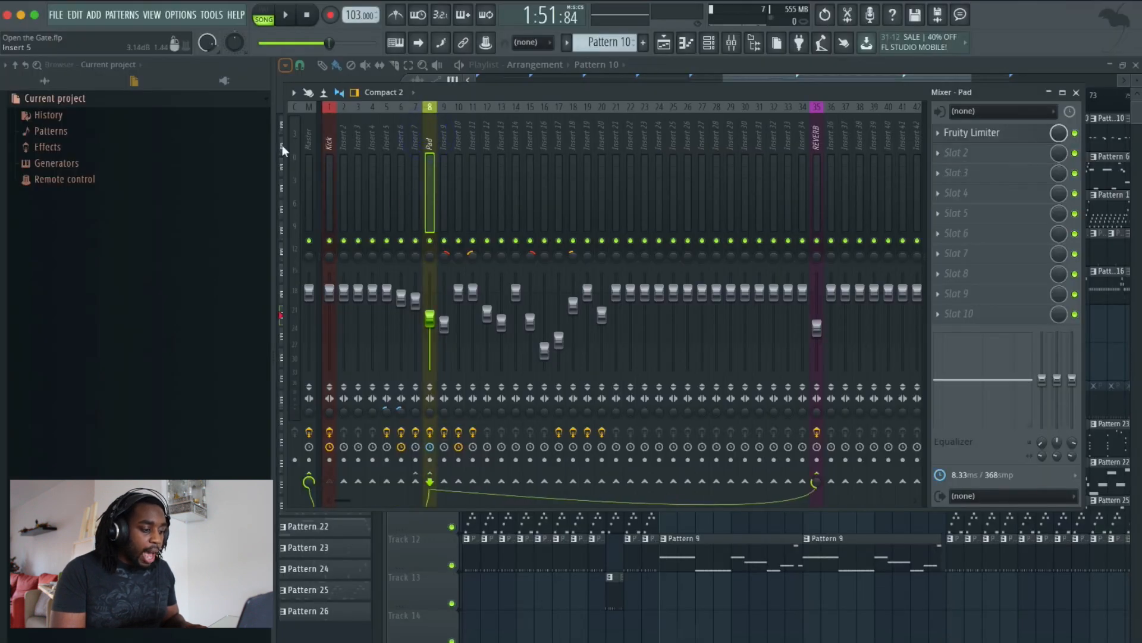
left_click(328, 142)
left_click(432, 488)
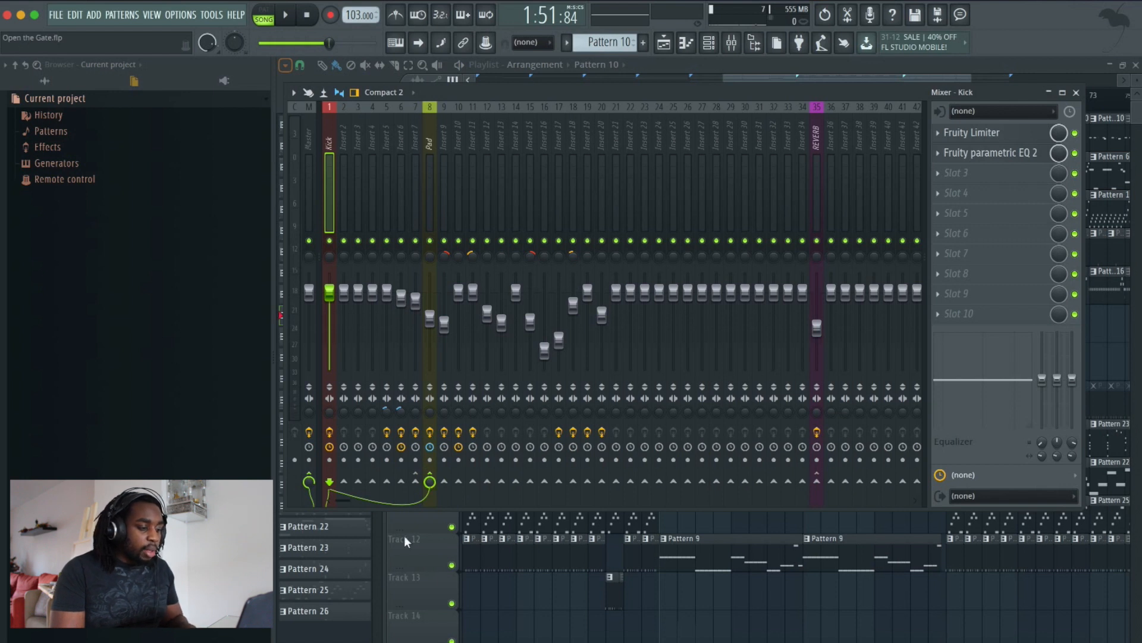
left_click(430, 483)
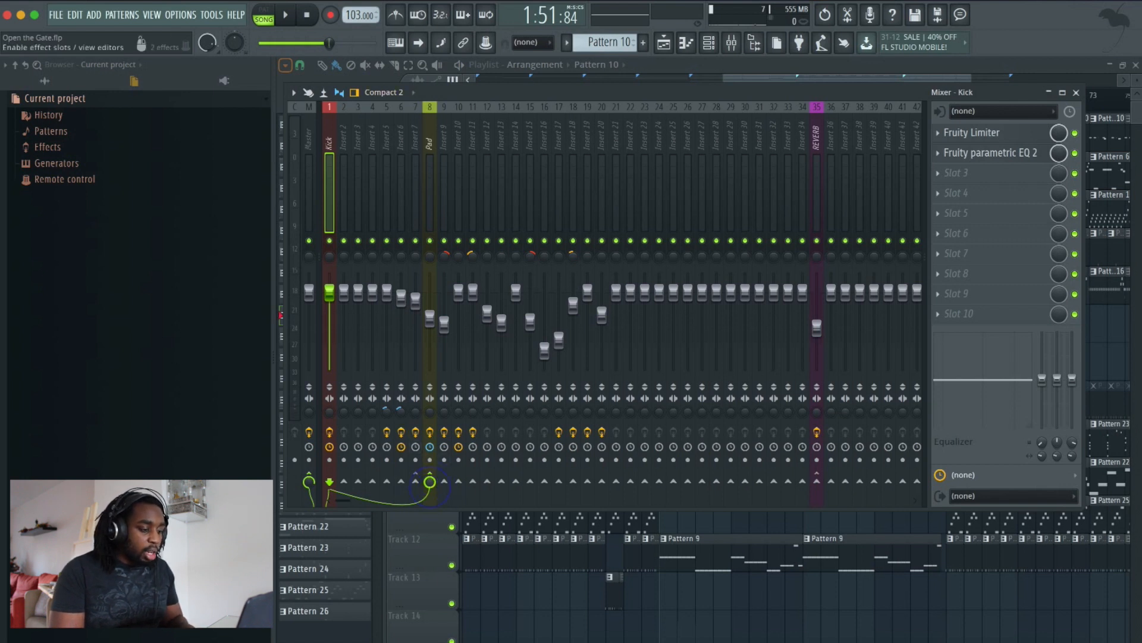
key("space")
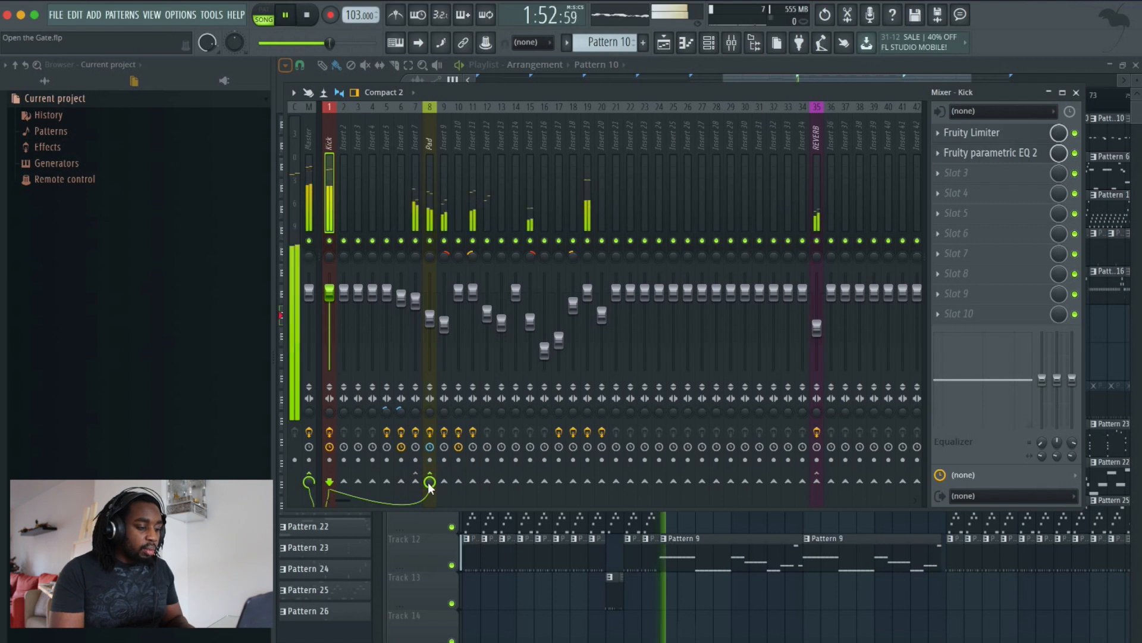
key("space")
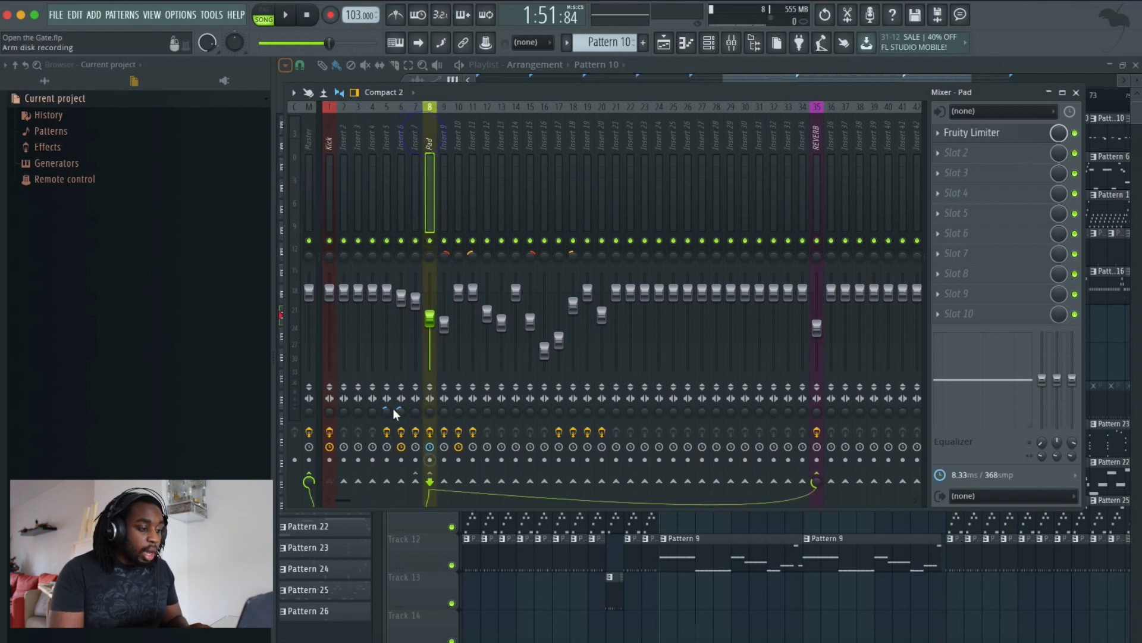
- Open the Kick track's Fruity Limiter, reposition its window, and close it
left_click(329, 143)
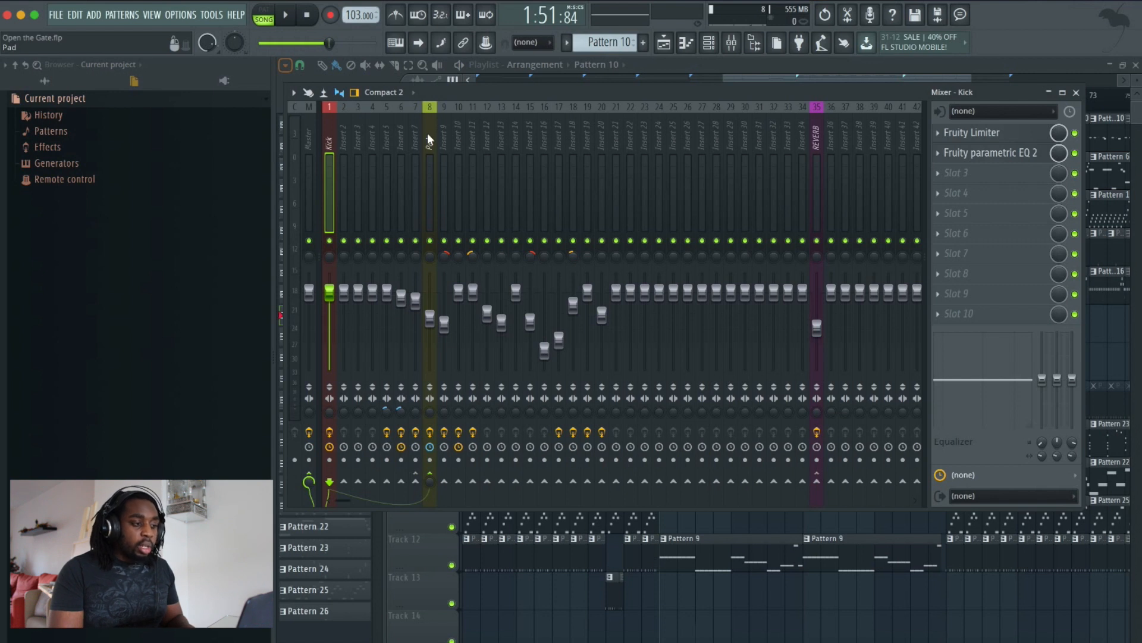
left_click(975, 133)
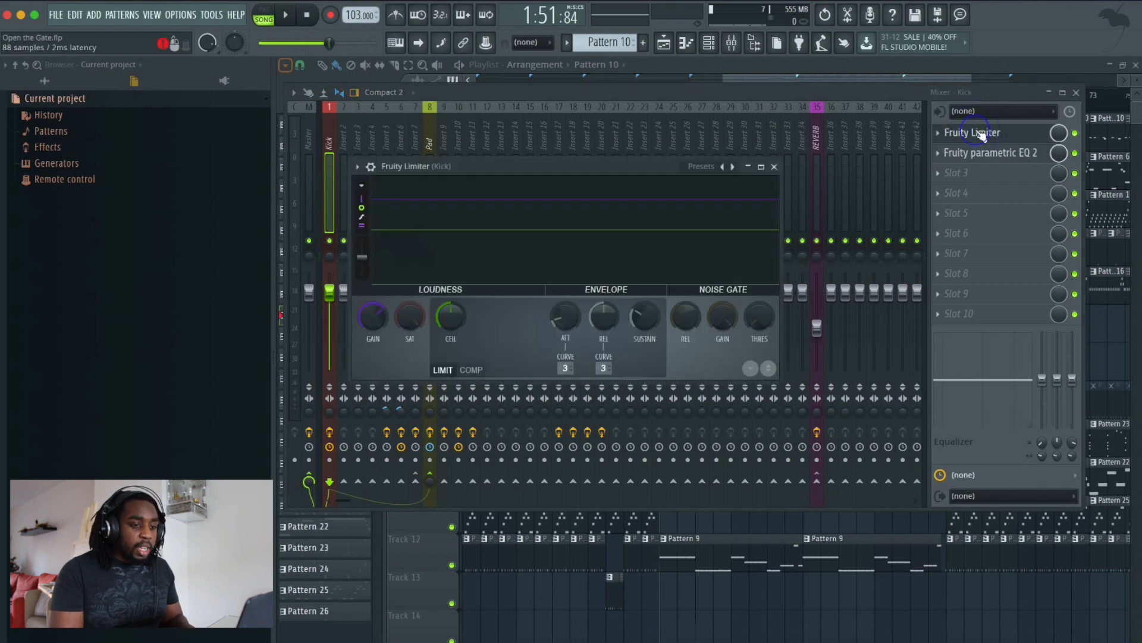
left_click_drag(614, 171, 841, 186)
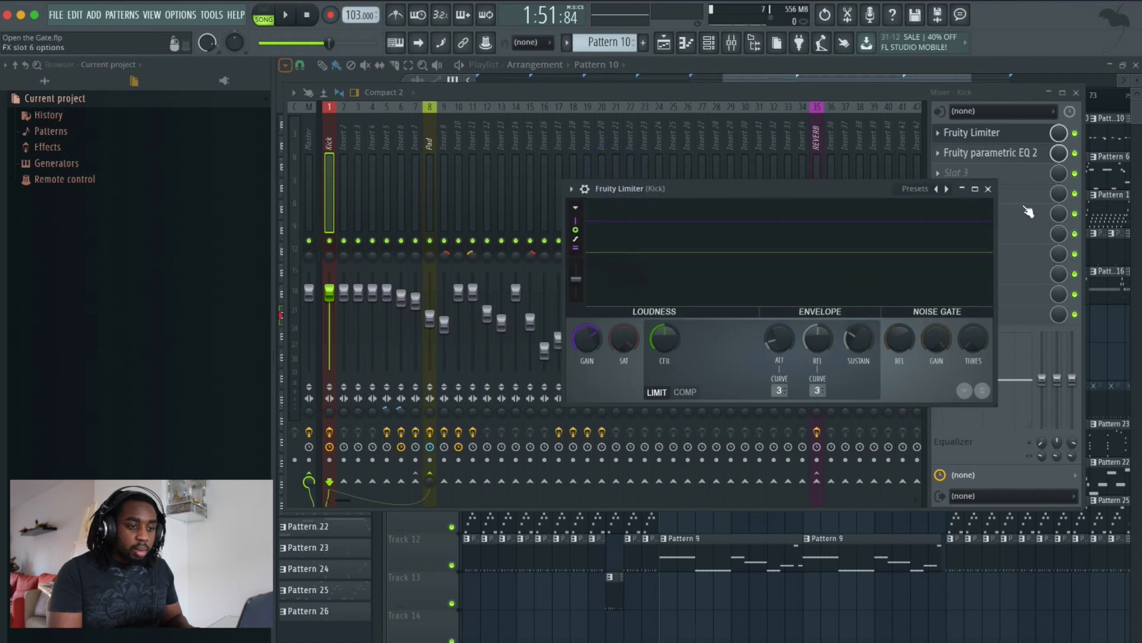
left_click_drag(772, 185, 629, 186)
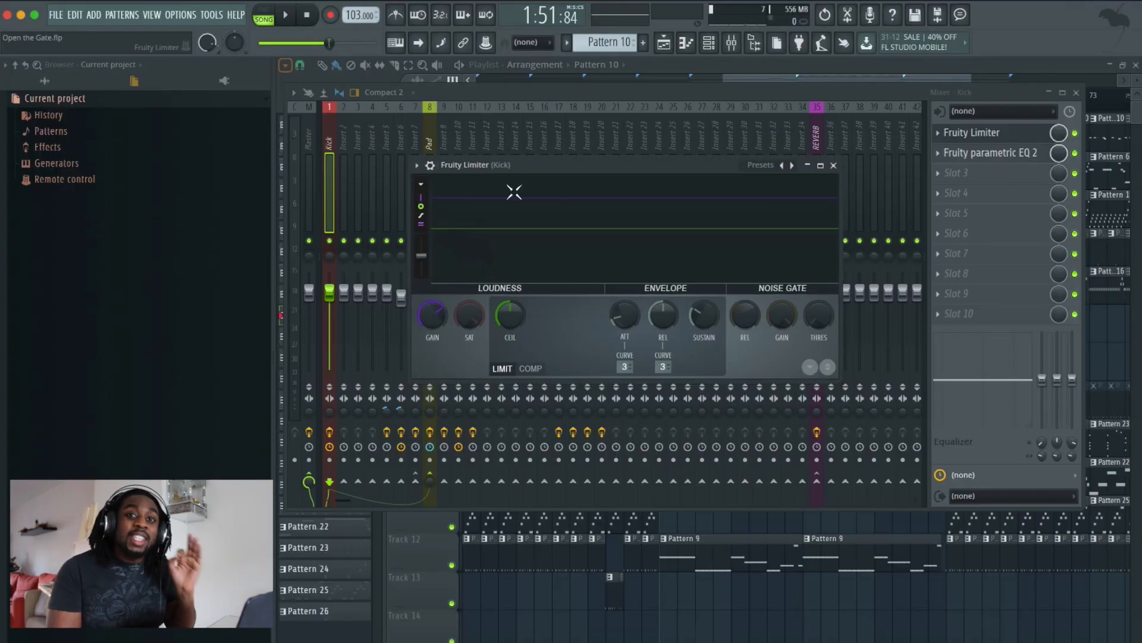
key("Escape")
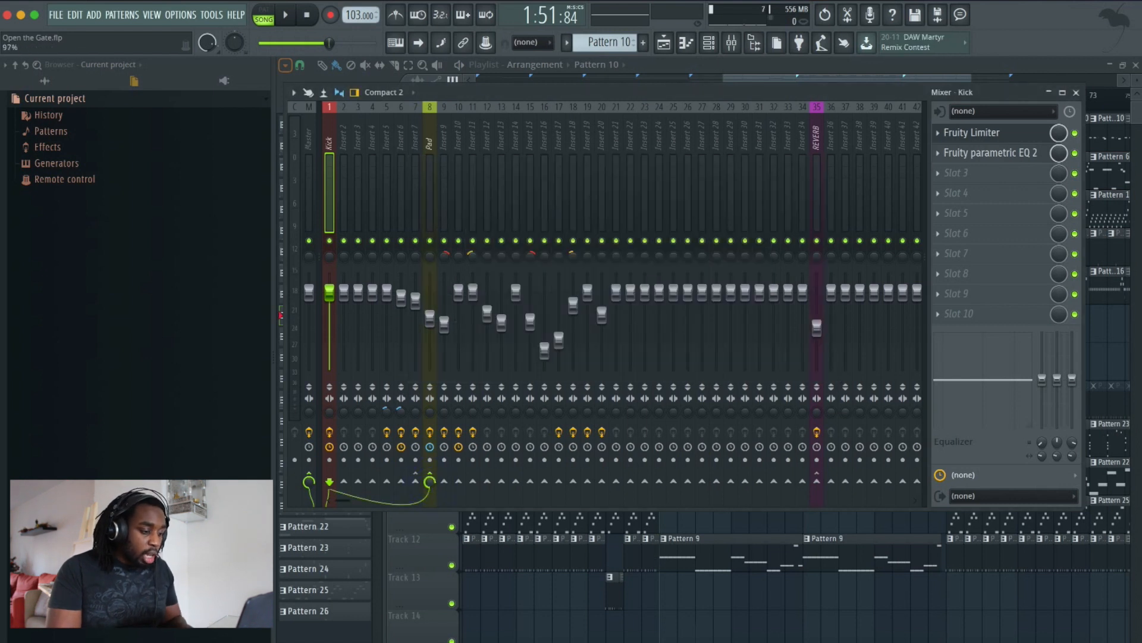
- Toggle the Kick track's send to the Pad track
left_click(430, 483)
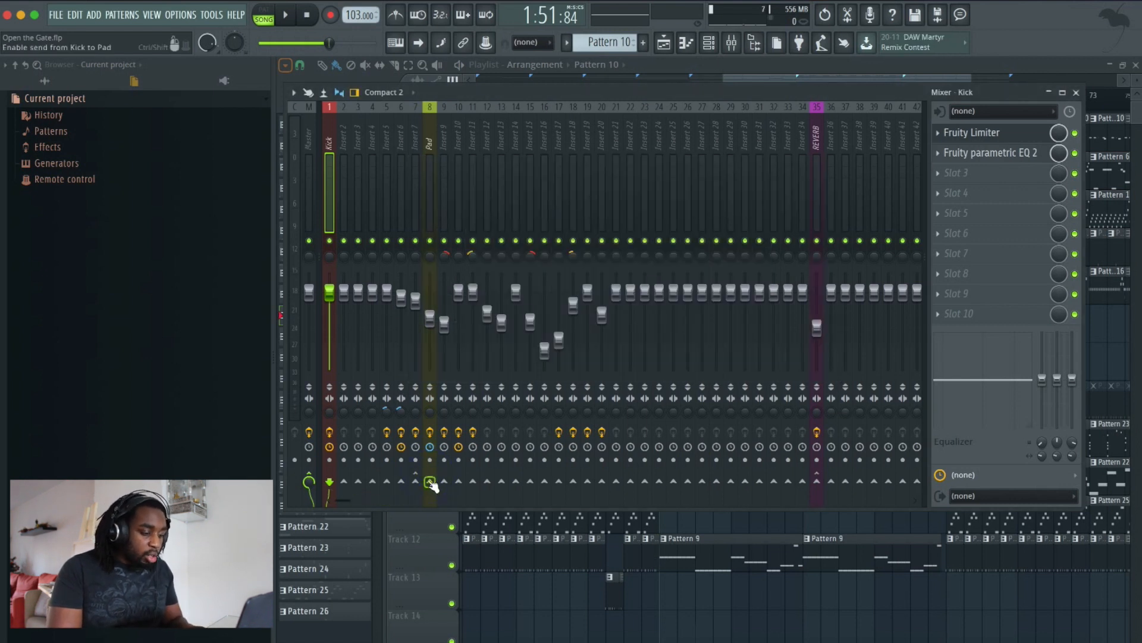
left_click(430, 482)
left_click(430, 481)
left_click(429, 482)
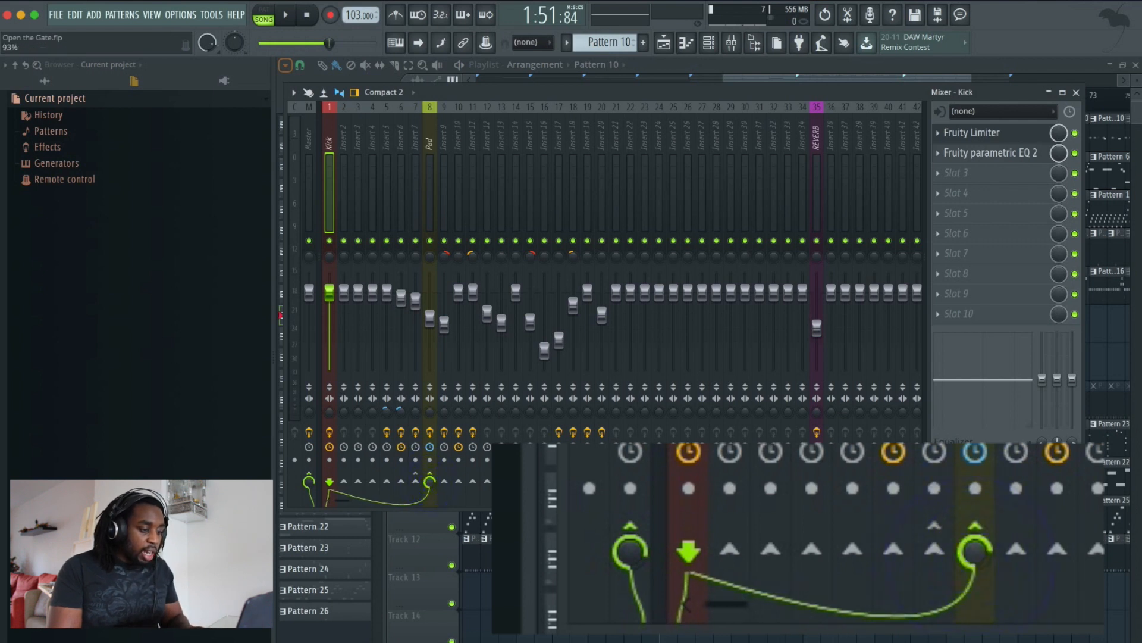
left_click(430, 482)
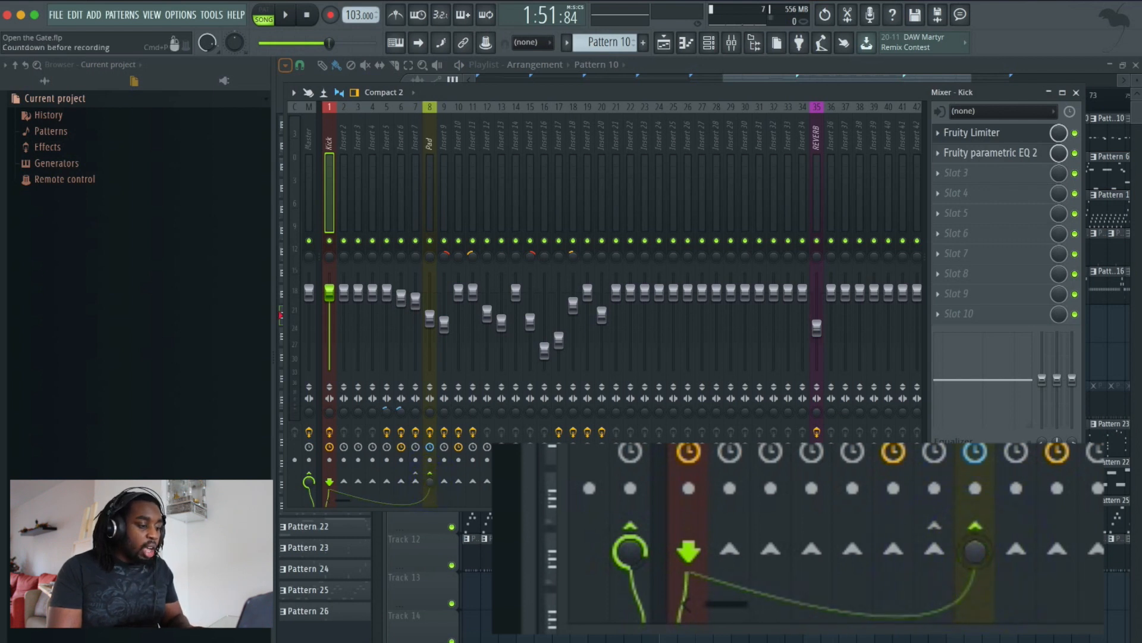
- Open the Kick track's Fruity Limiter and switch it to COMP mode
left_click(1008, 134)
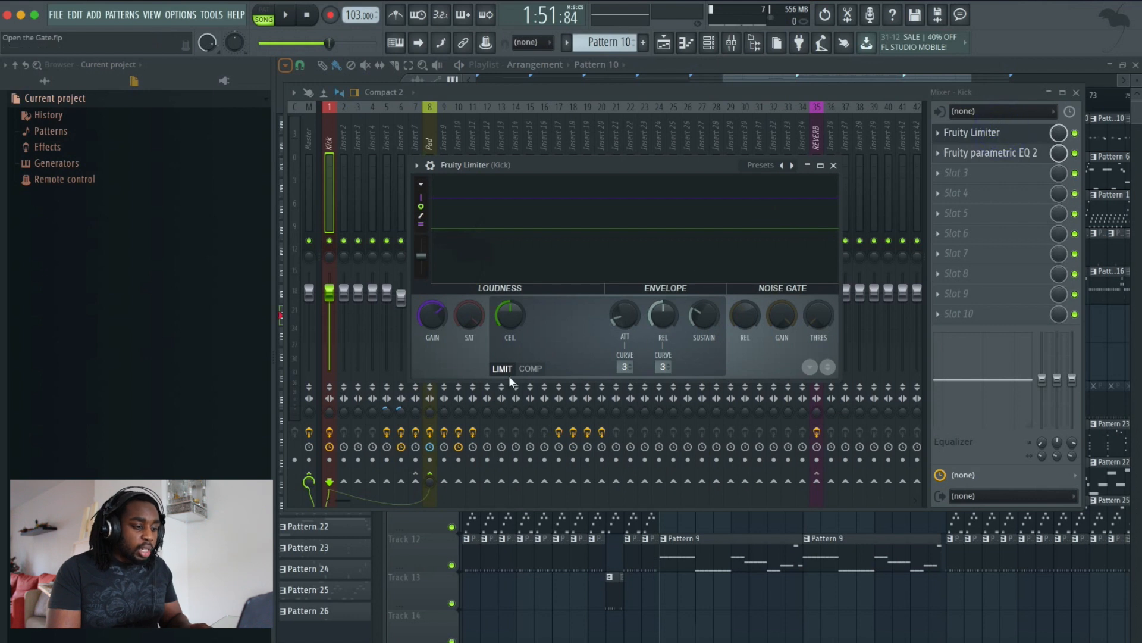
left_click(527, 368)
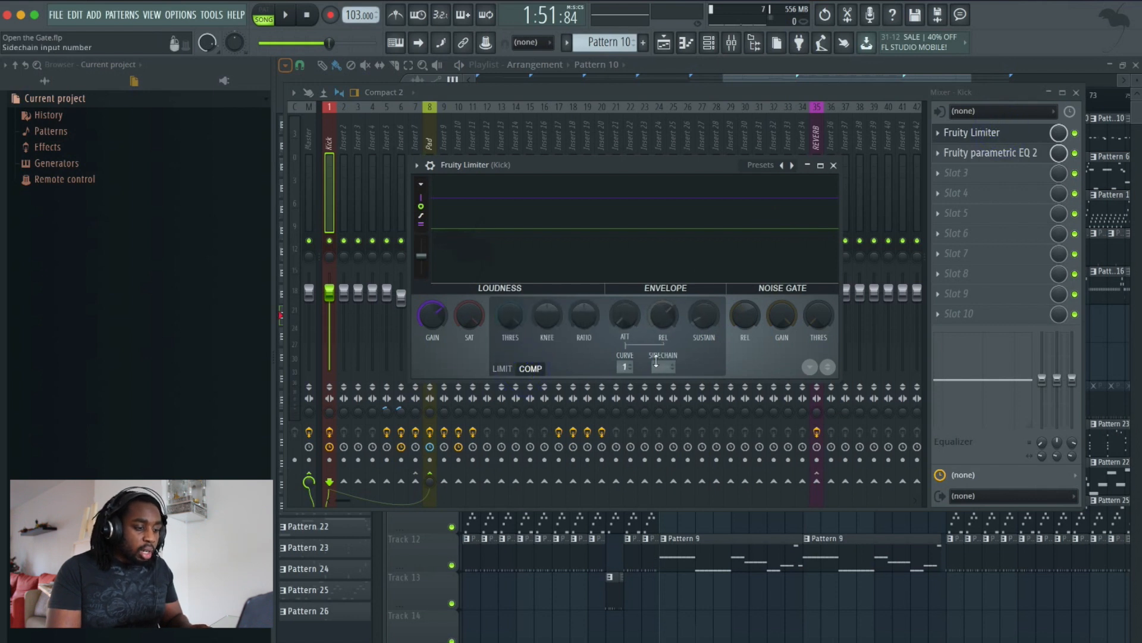
- Open the Pad mixer track's Fruity Limiter and reposition its window
left_click(429, 146)
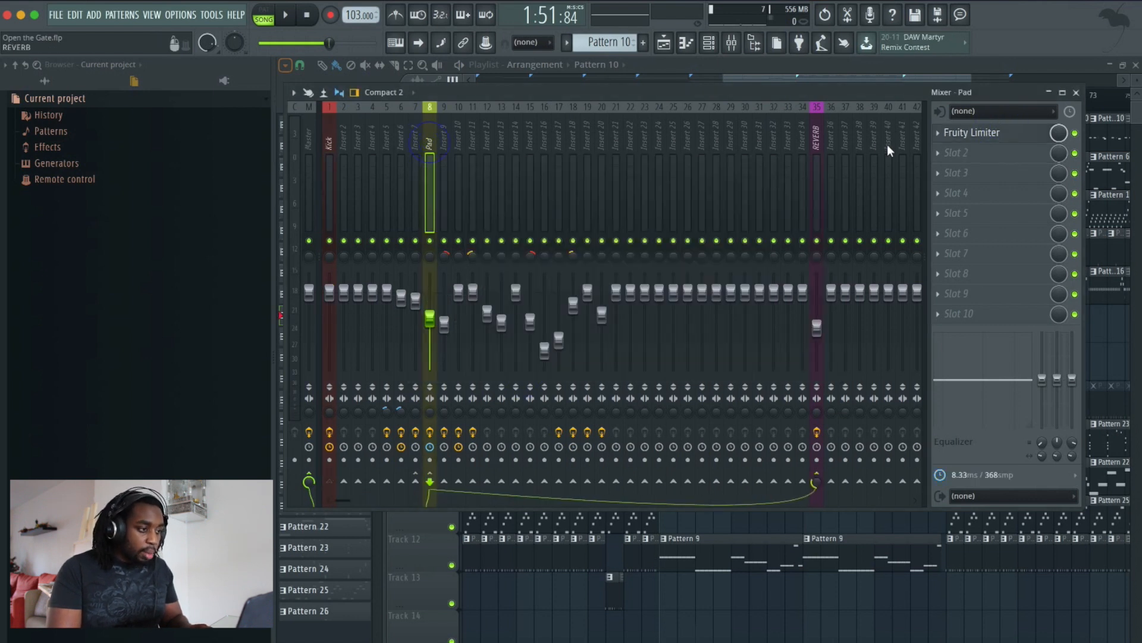
left_click(1020, 133)
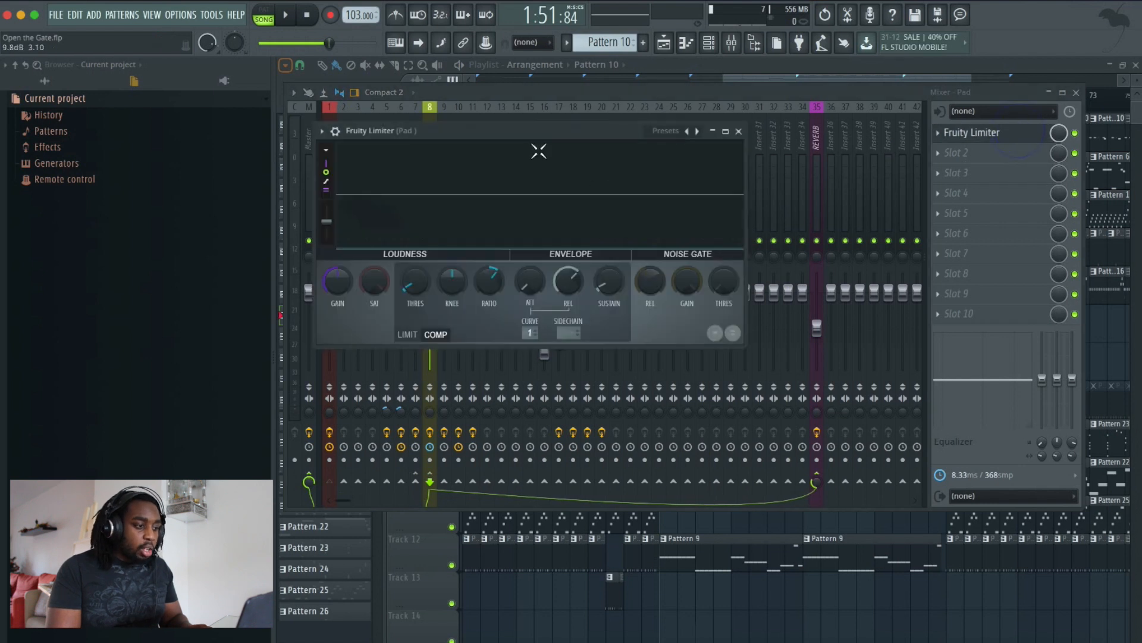
left_click_drag(534, 139, 712, 138)
left_click(808, 339)
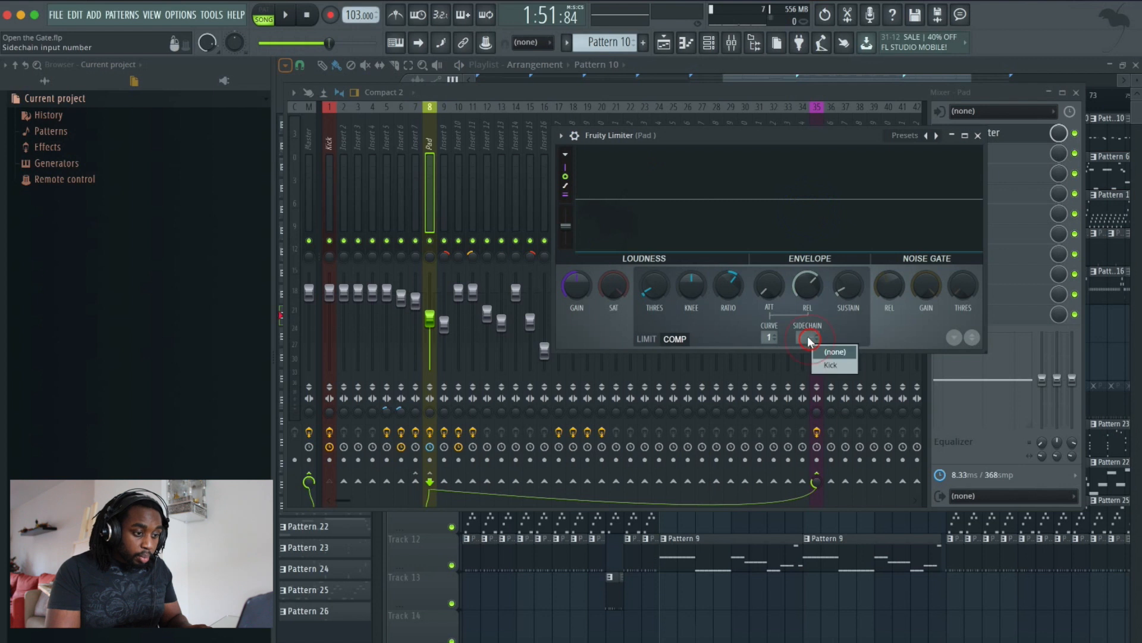
right_click(808, 337)
right_click(808, 338)
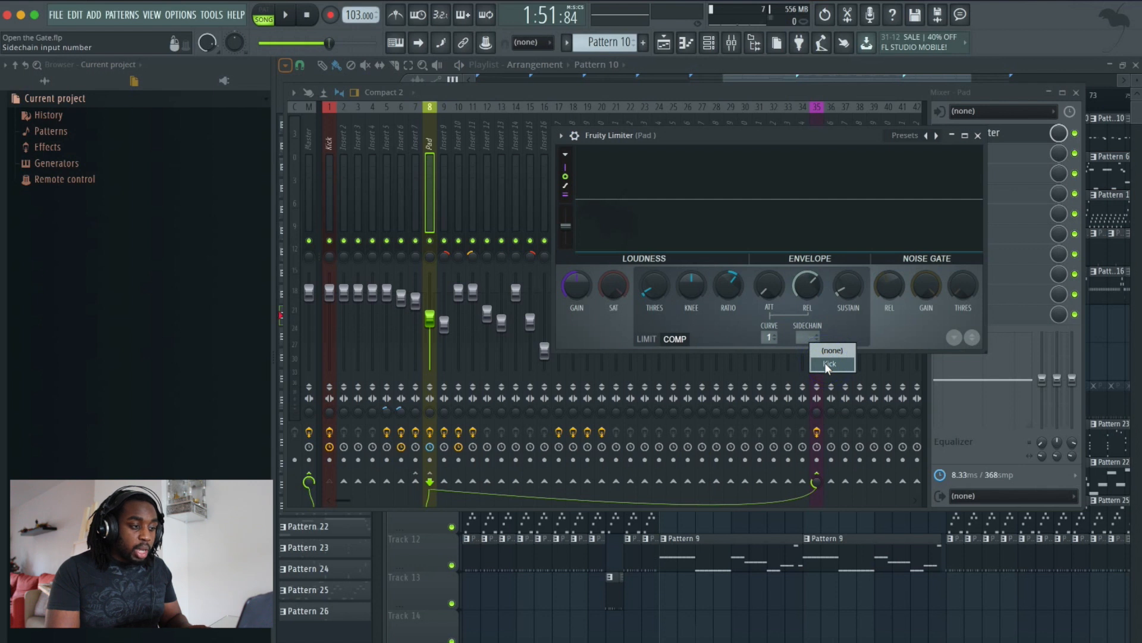
left_click(721, 140)
mouse_move(904, 78)
left_mouse_down()
mouse_move(962, 75)
mouse_move(927, 78)
left_mouse_up()
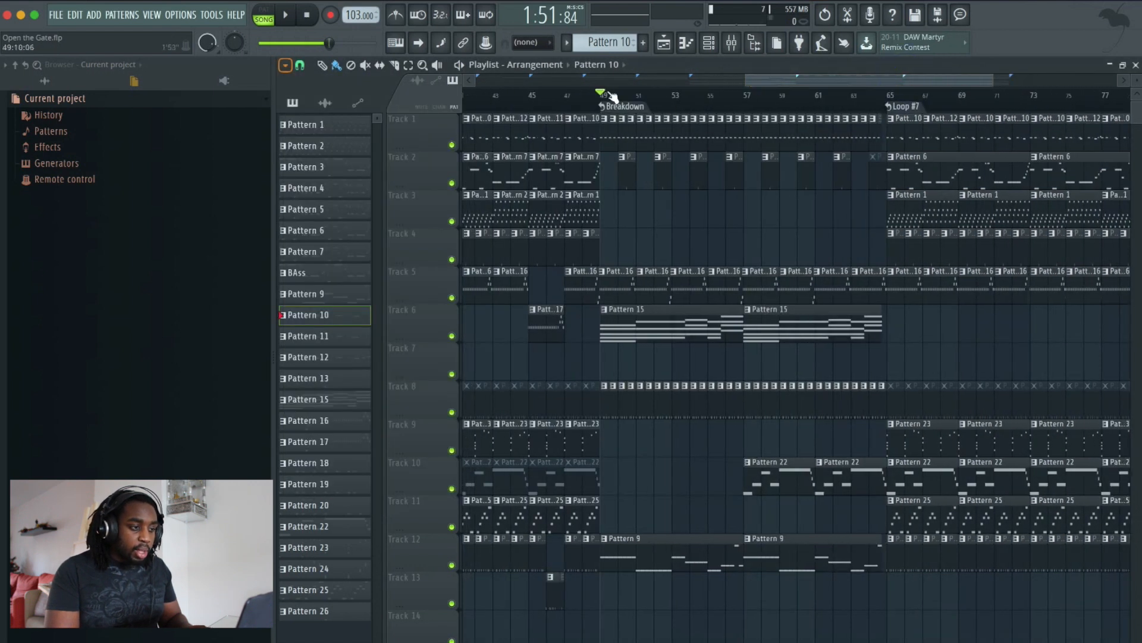
- Reopen the Pad track's Fruity Limiter, set its sidechain input to Kick, and play the song to listen
key("space")
left_click(732, 42)
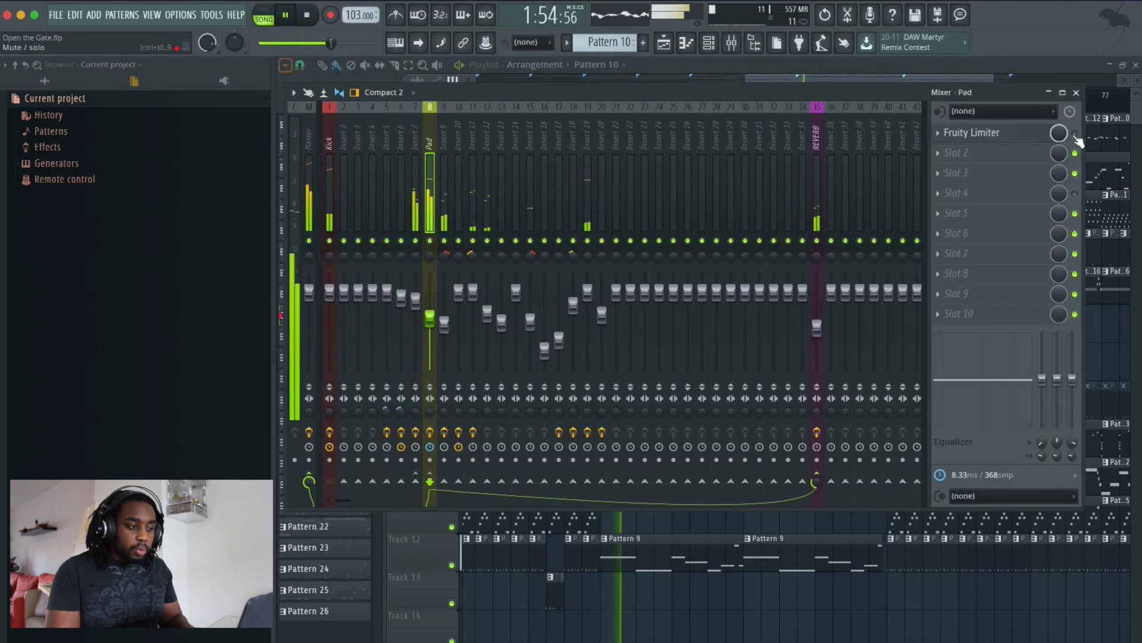
key("space")
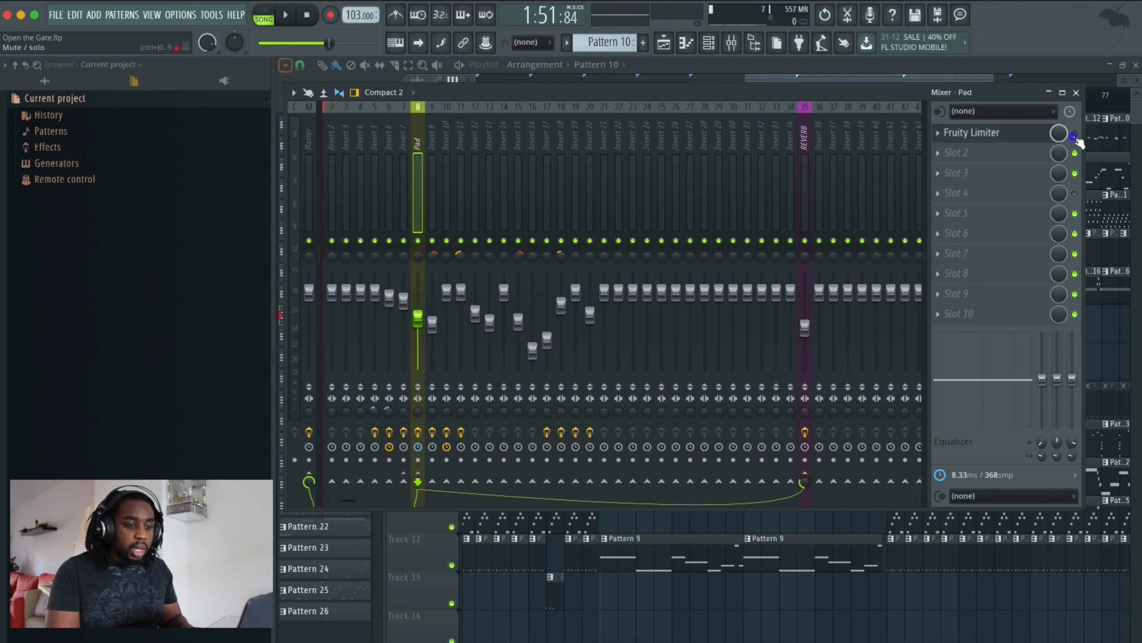
left_click(1008, 142)
right_click(808, 336)
left_click(831, 360)
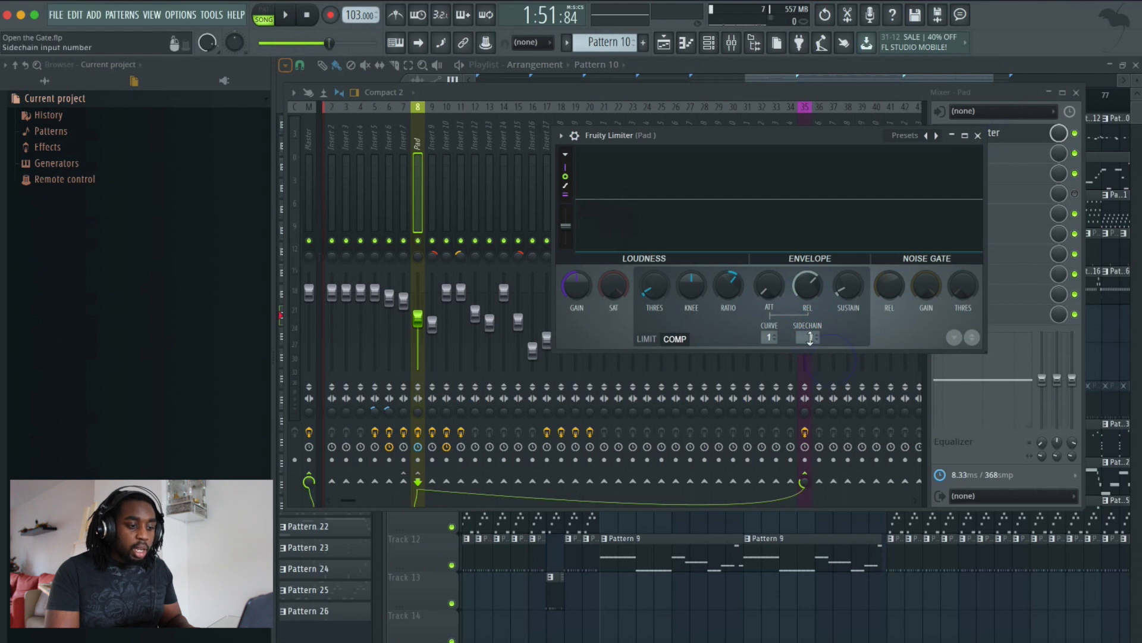
key("space")
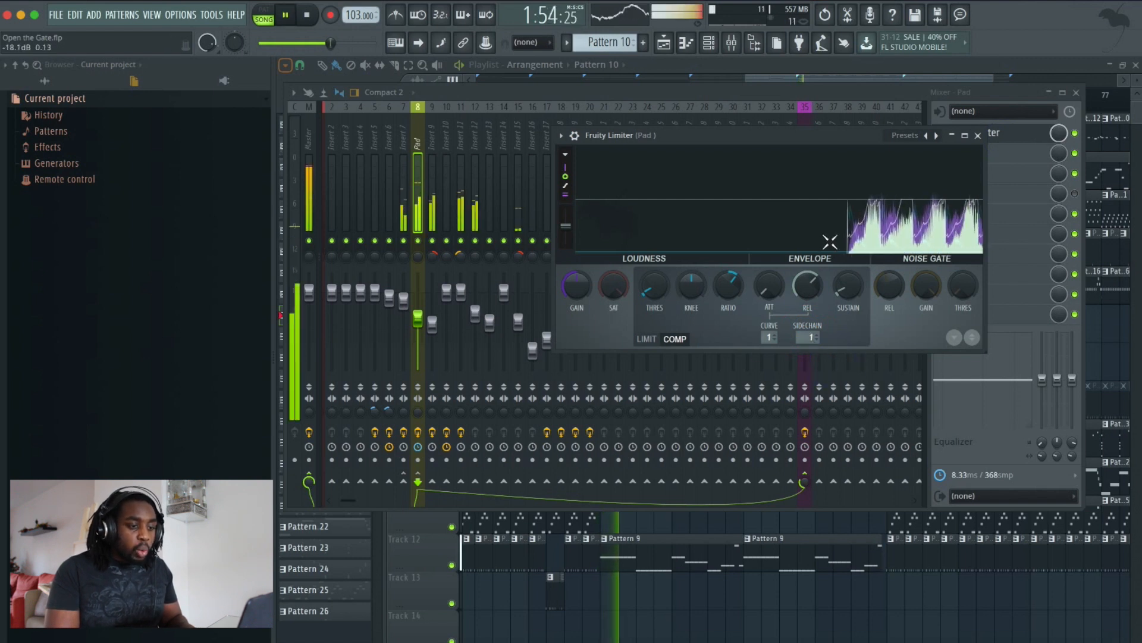
key("space")
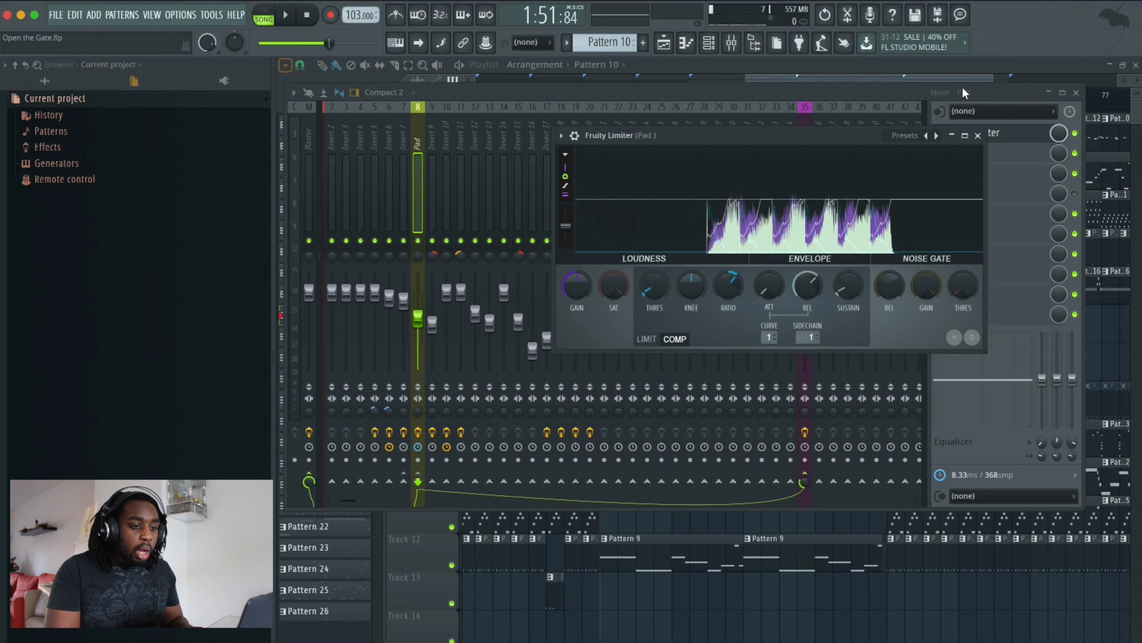
- Add a second Fruity Limiter to the Pad track's slot 2 and switch it to COMP mode
left_click(1009, 96)
left_click(1075, 134)
left_click(943, 154)
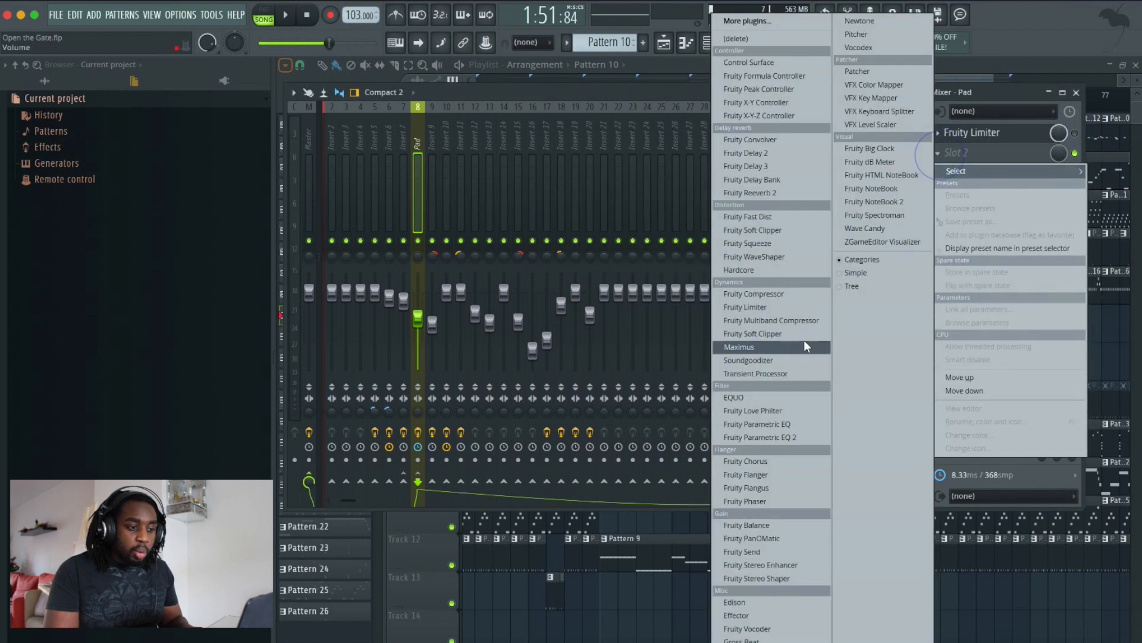
left_click(762, 308)
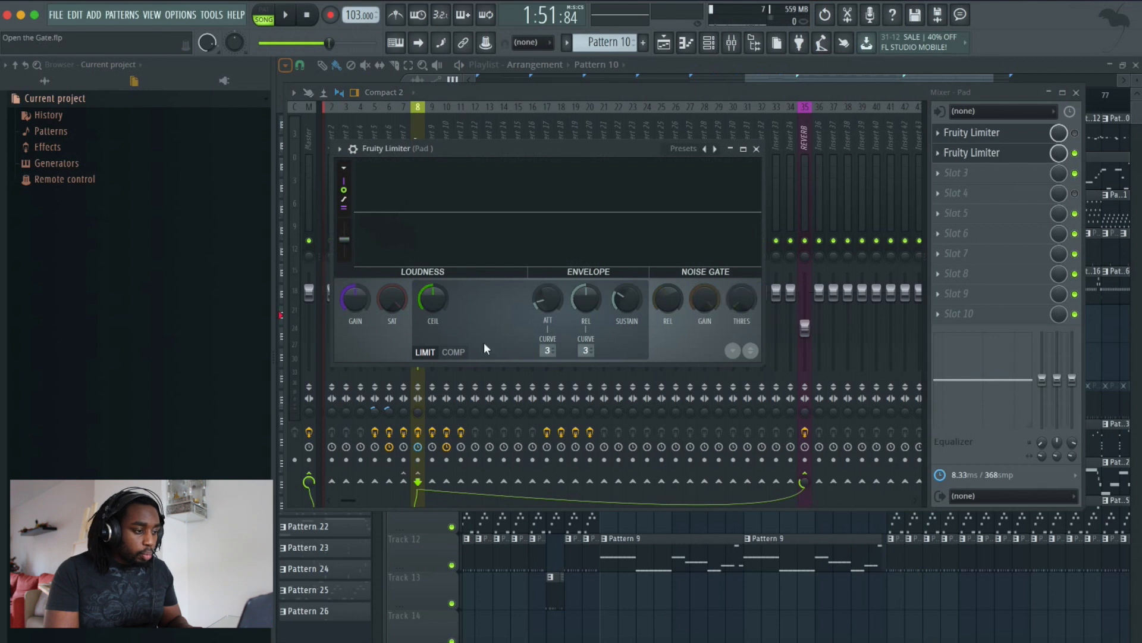
left_click(456, 351)
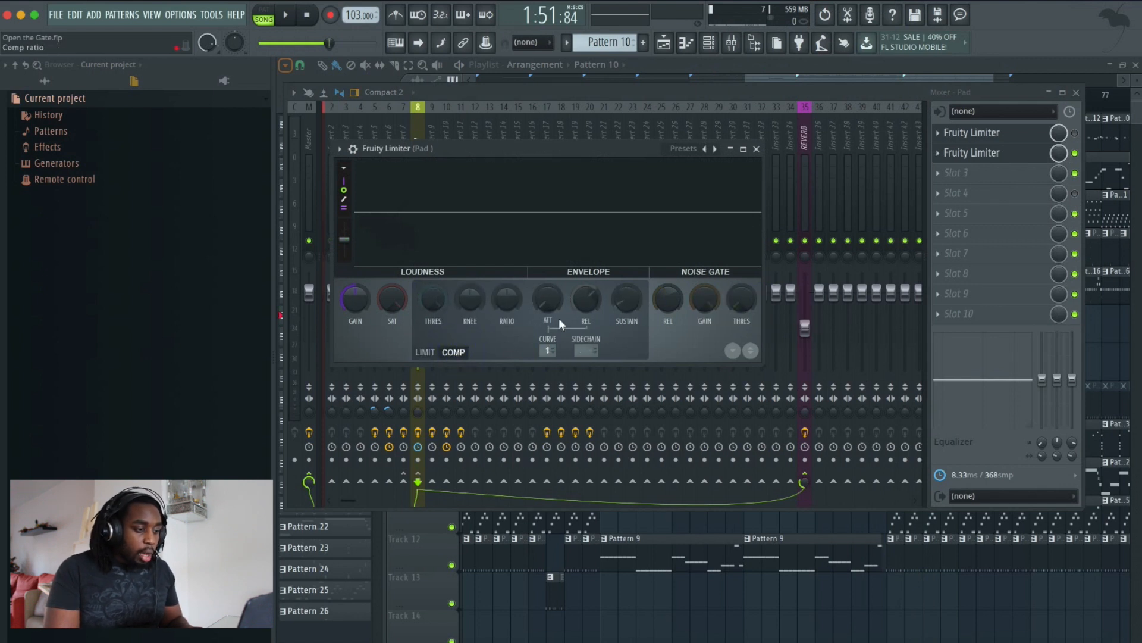
key("space")
key("space")
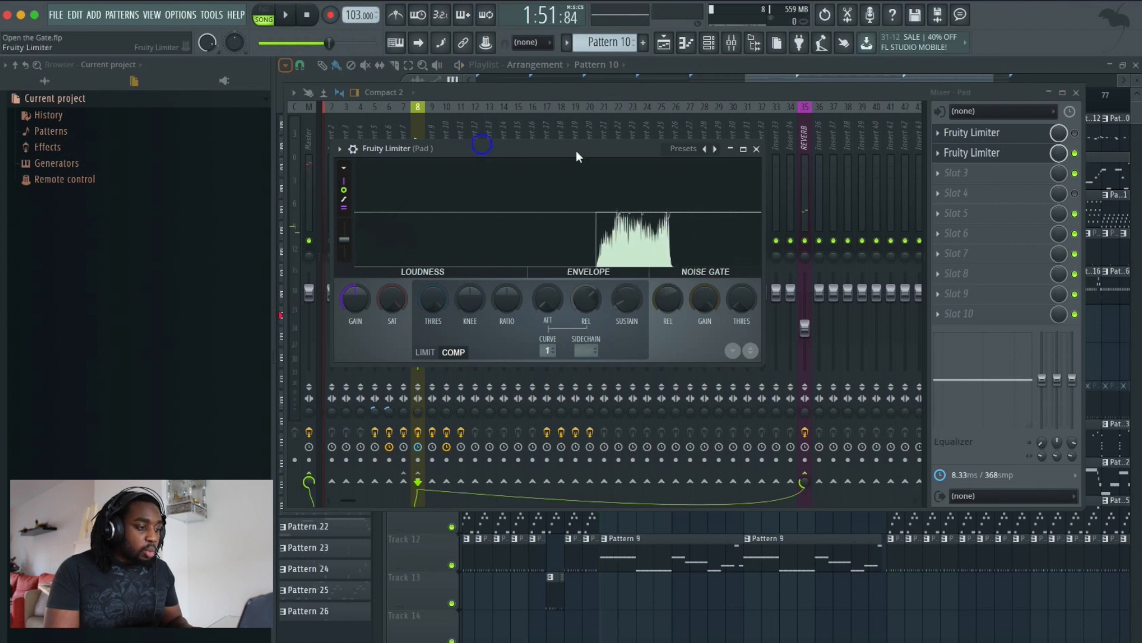
- Reopen the Pad's limiter, move its window, and set its sidechain input to Kick
left_click_drag(576, 151, 940, 148)
left_click(467, 95)
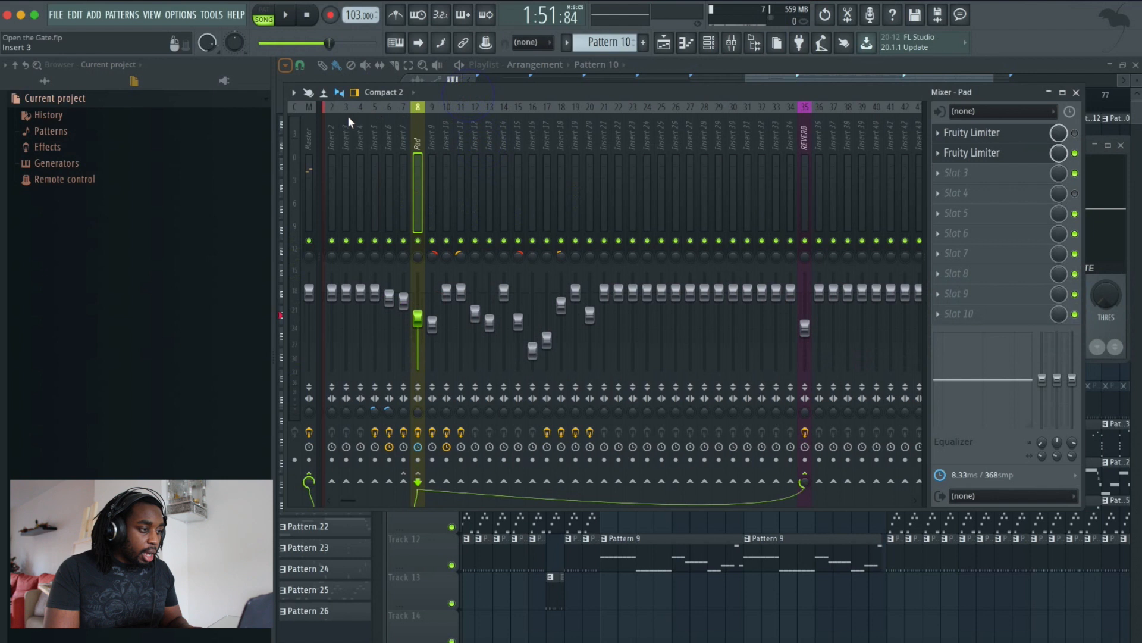
scroll(348, 116, "left", 1)
left_click(1015, 152)
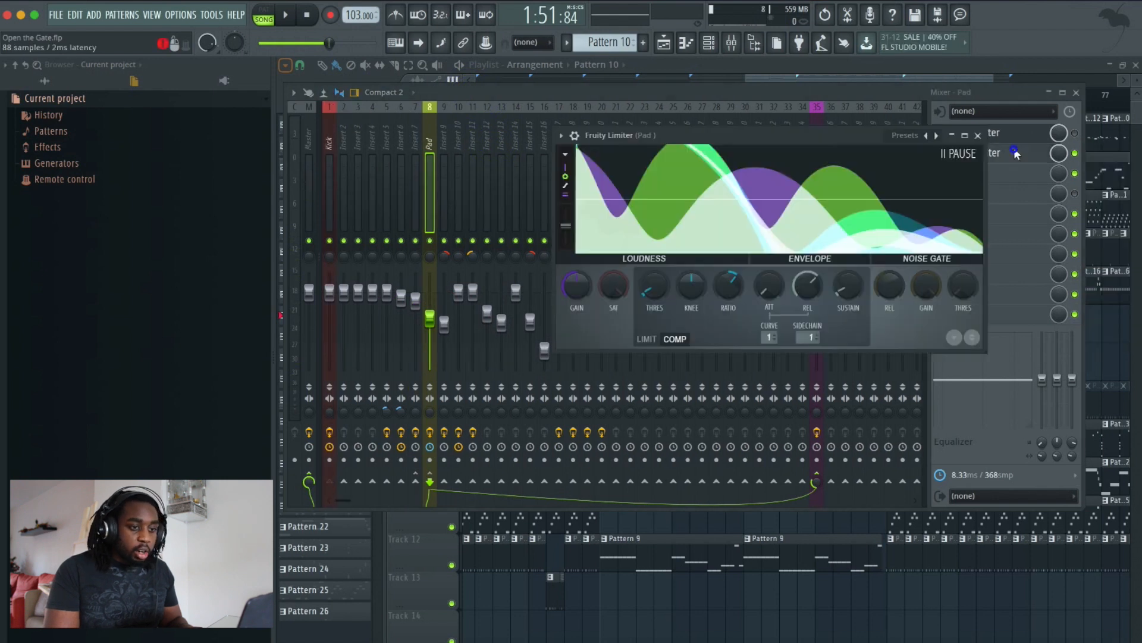
left_click_drag(832, 145, 608, 160)
left_click(726, 361)
left_click(752, 388)
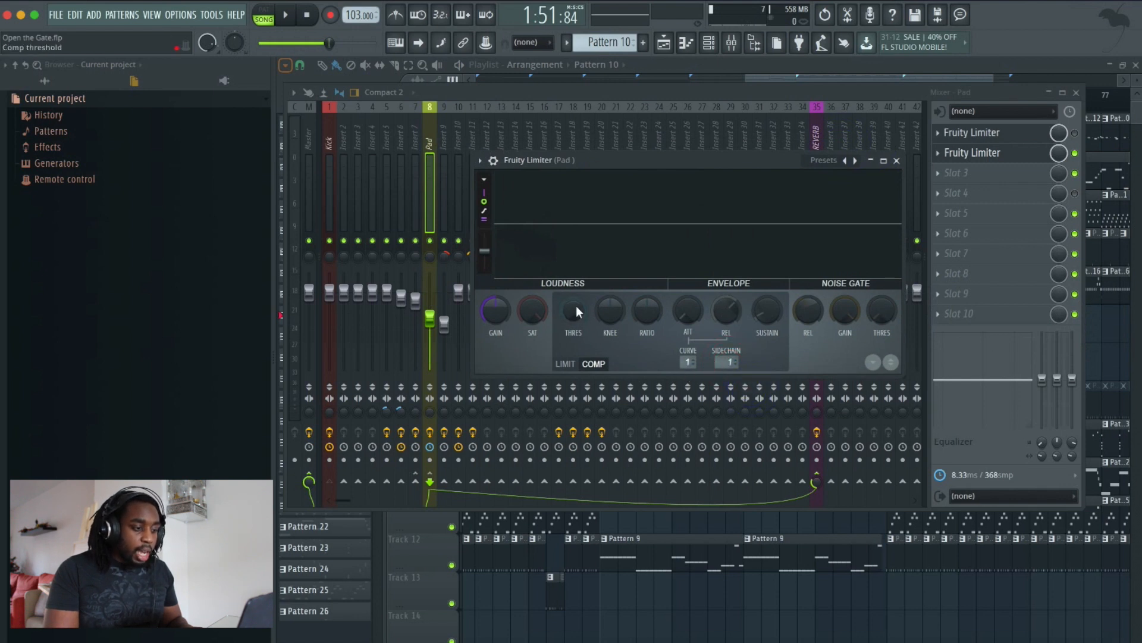
- Lower the compressor threshold and raise the ratio to about 3.5:1, playing the song to listen
key("space")
key("space")
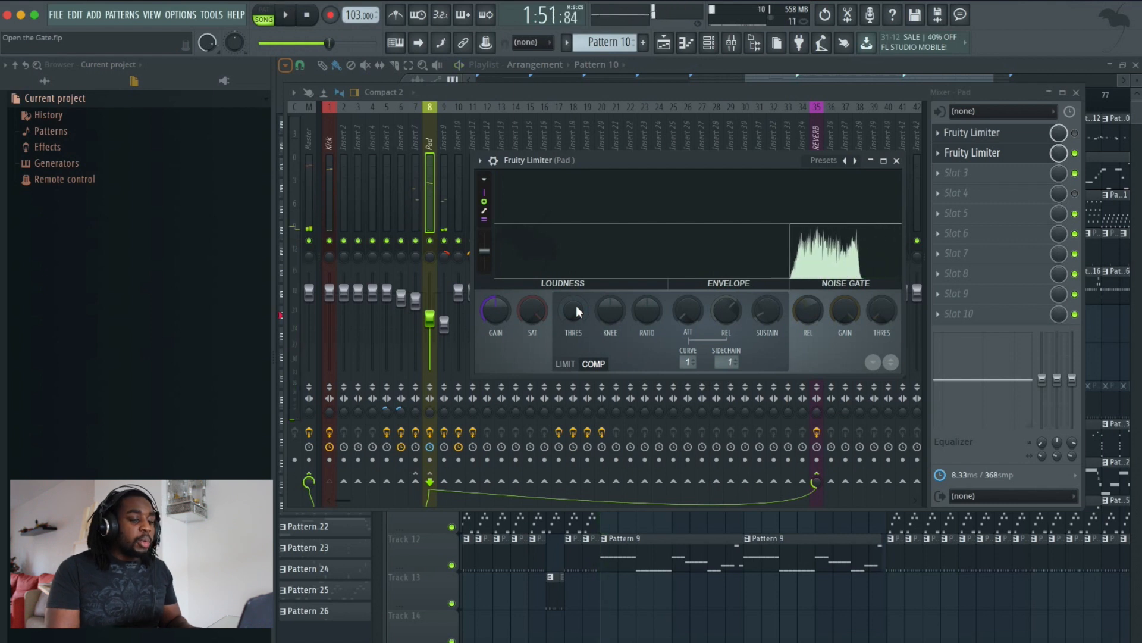
mouse_move(576, 307)
left_mouse_down()
mouse_move(587, 265)
mouse_move(590, 333)
mouse_move(591, 323)
left_mouse_up()
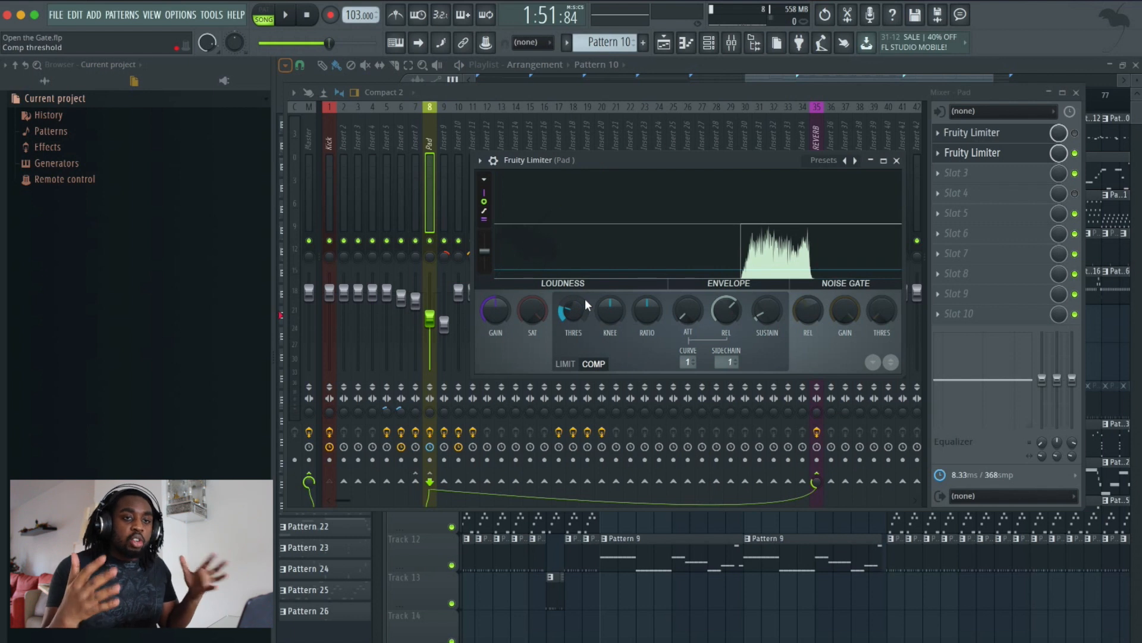
left_click_drag(575, 312, 648, 311)
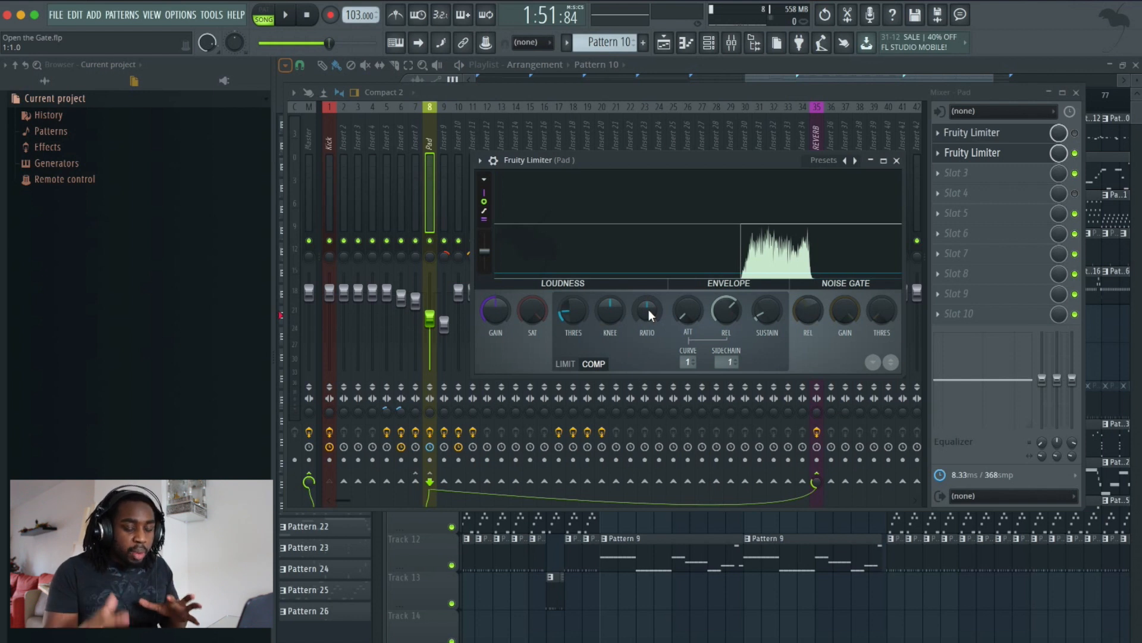
left_click_drag(649, 309, 648, 298)
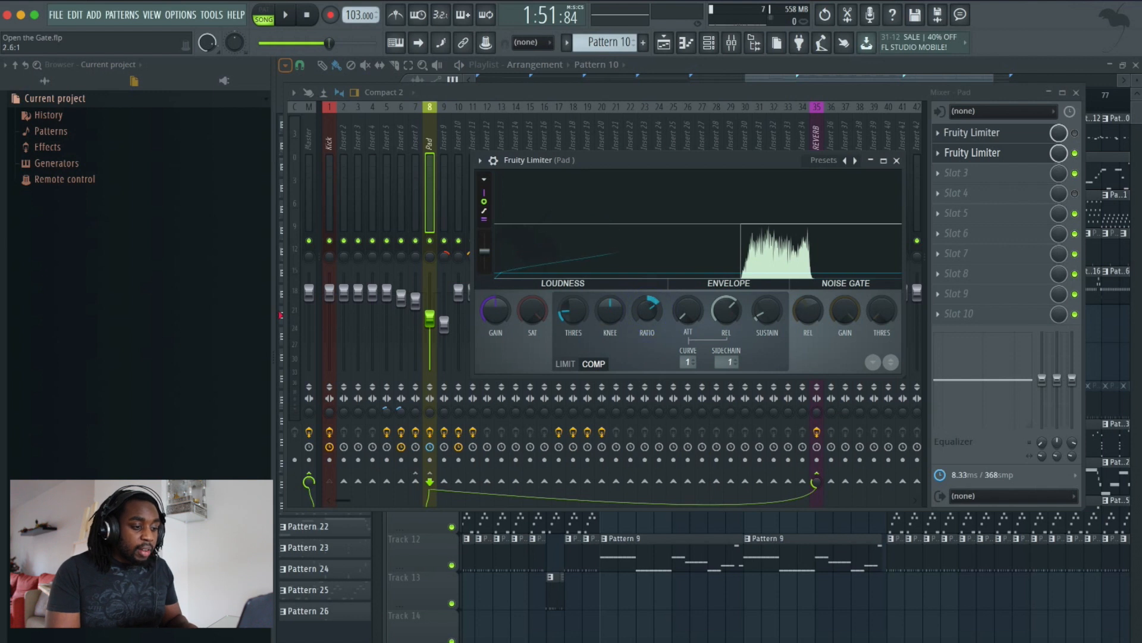
left_click_drag(562, 310, 562, 320)
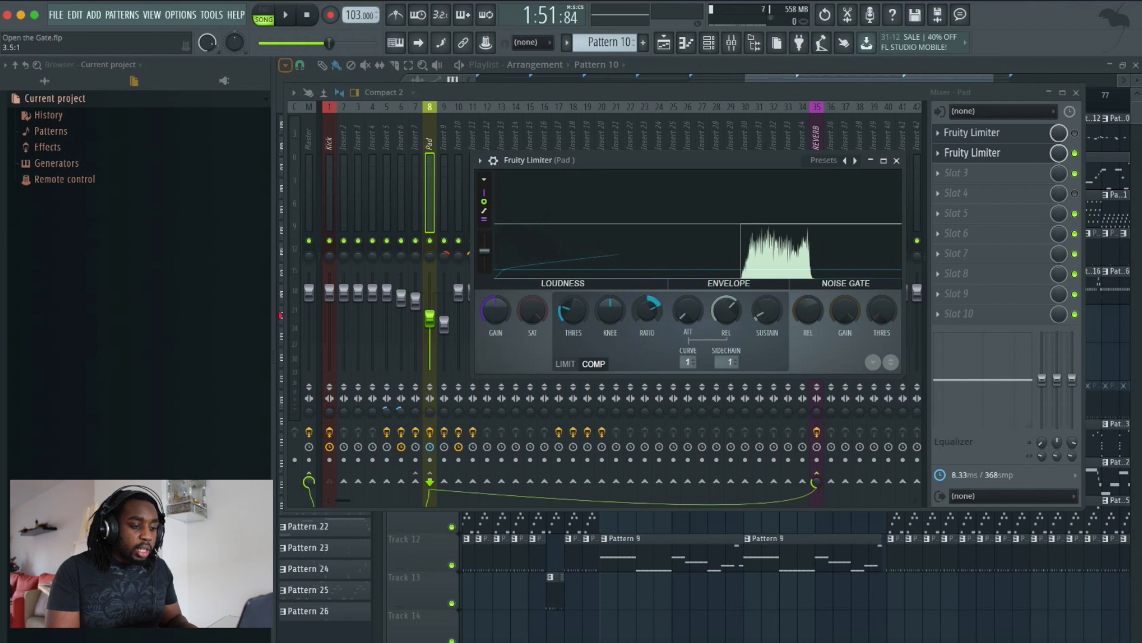
key("space")
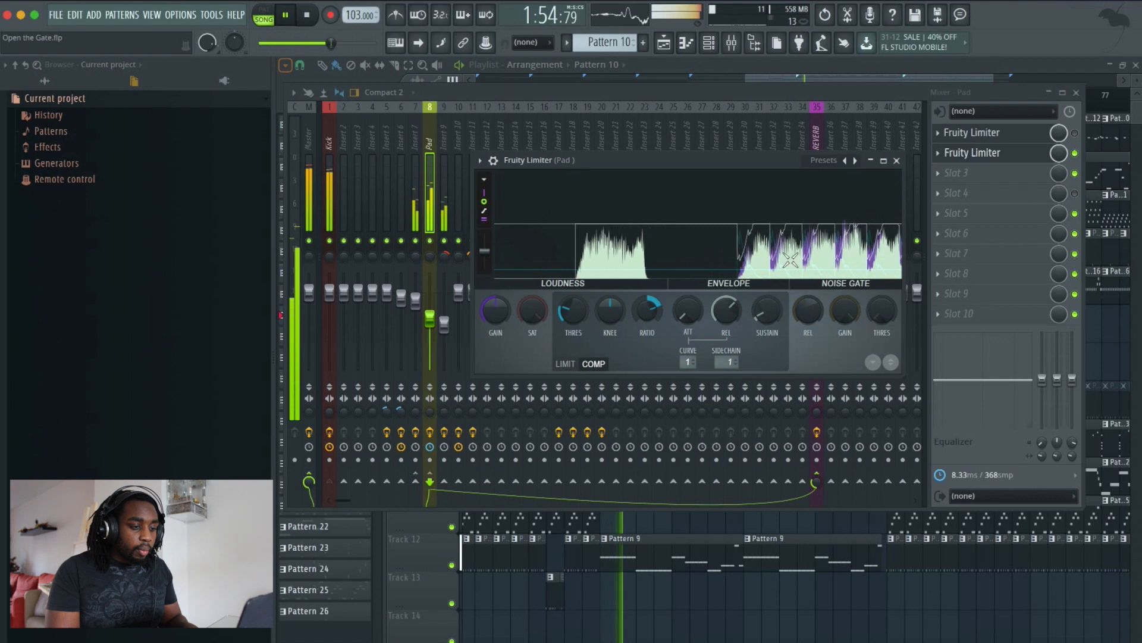
key("space")
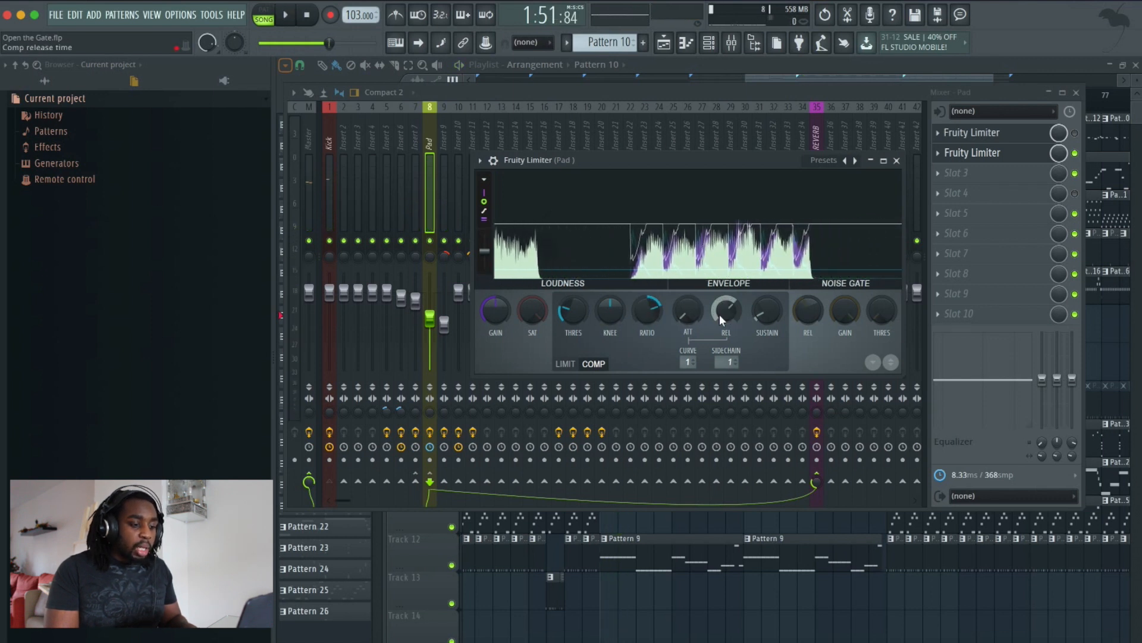
- Set the compressor attack to about 23 ms and play the song to audition it
left_click(684, 313)
left_click_drag(684, 313, 675, 310)
key("space")
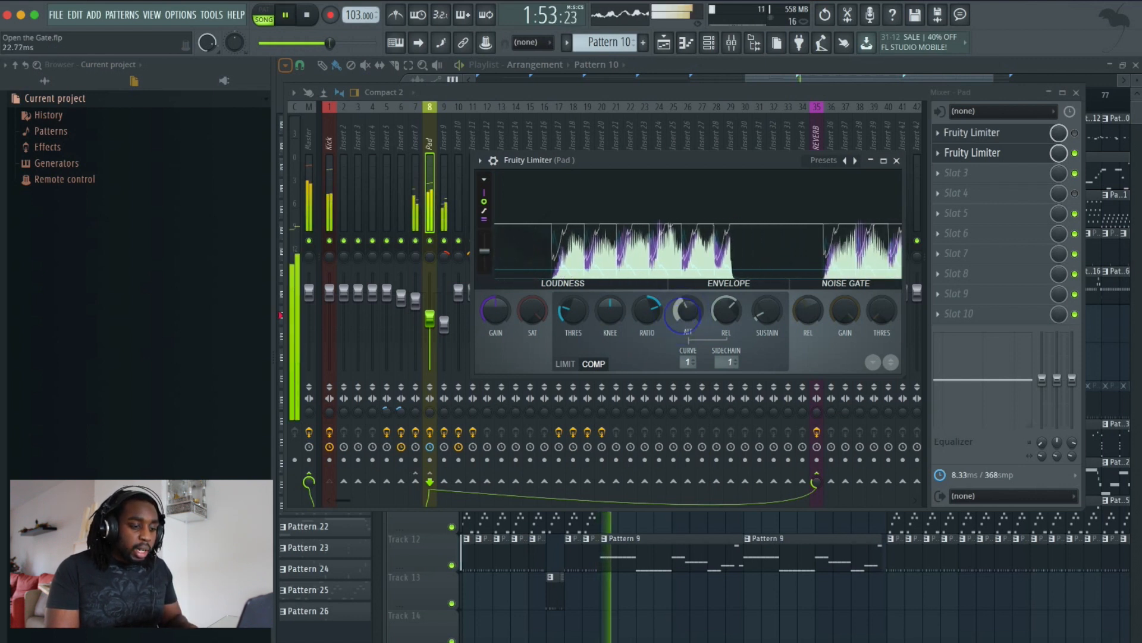
key("space")
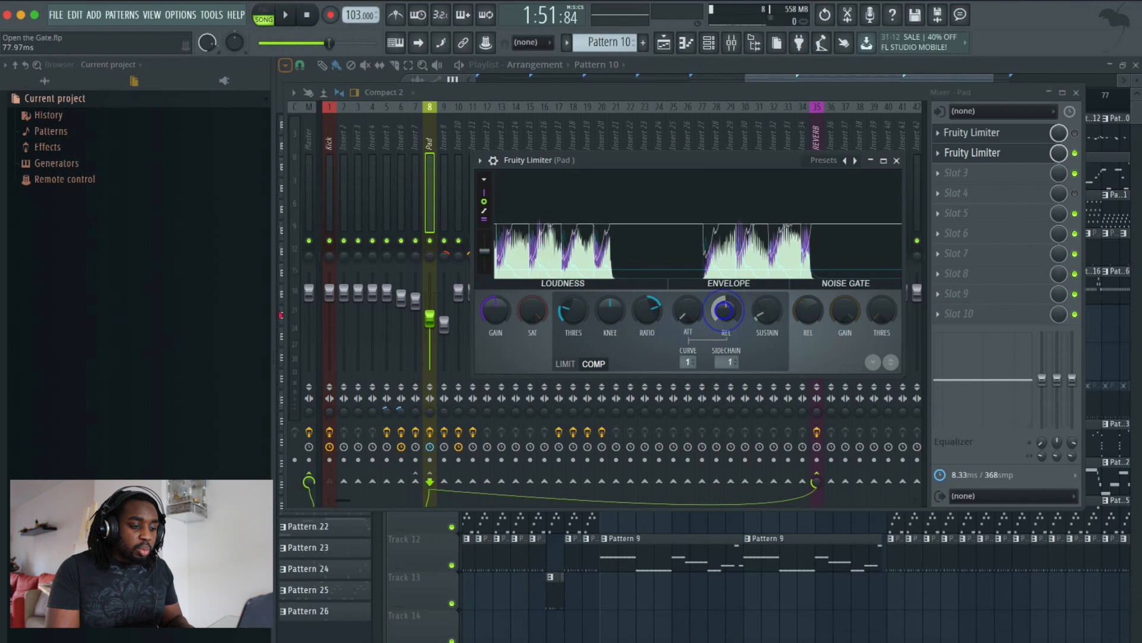
- Adjust the compressor release to about 490 ms, playing the song between changes to audition the ducking
key("space")
left_click_drag(726, 310, 726, 283)
key("space")
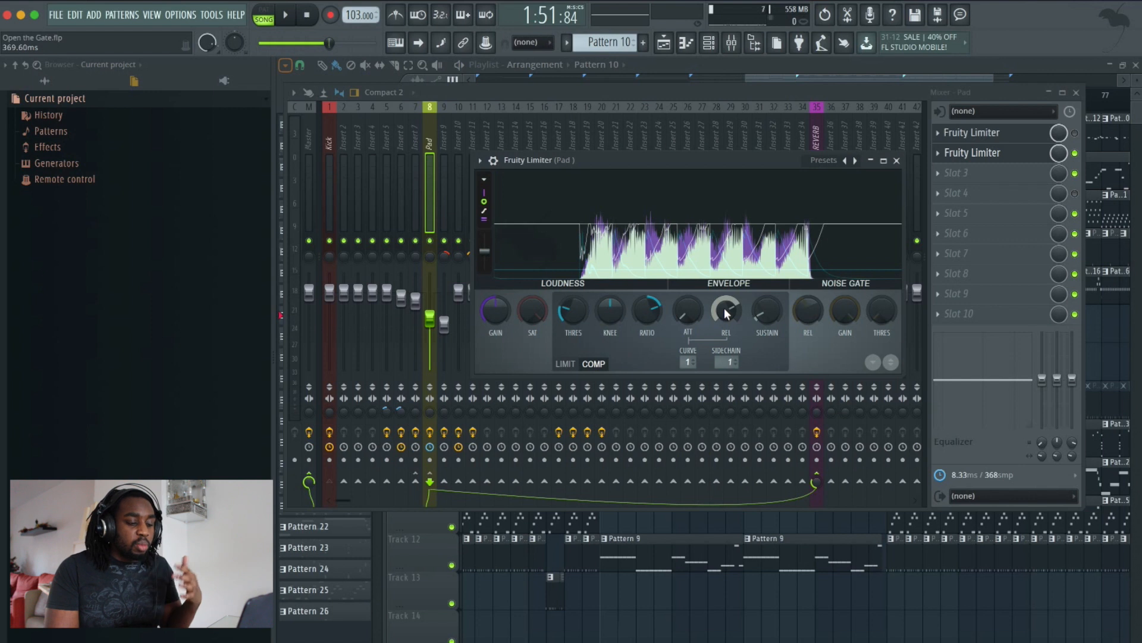
left_click_drag(724, 308, 724, 302)
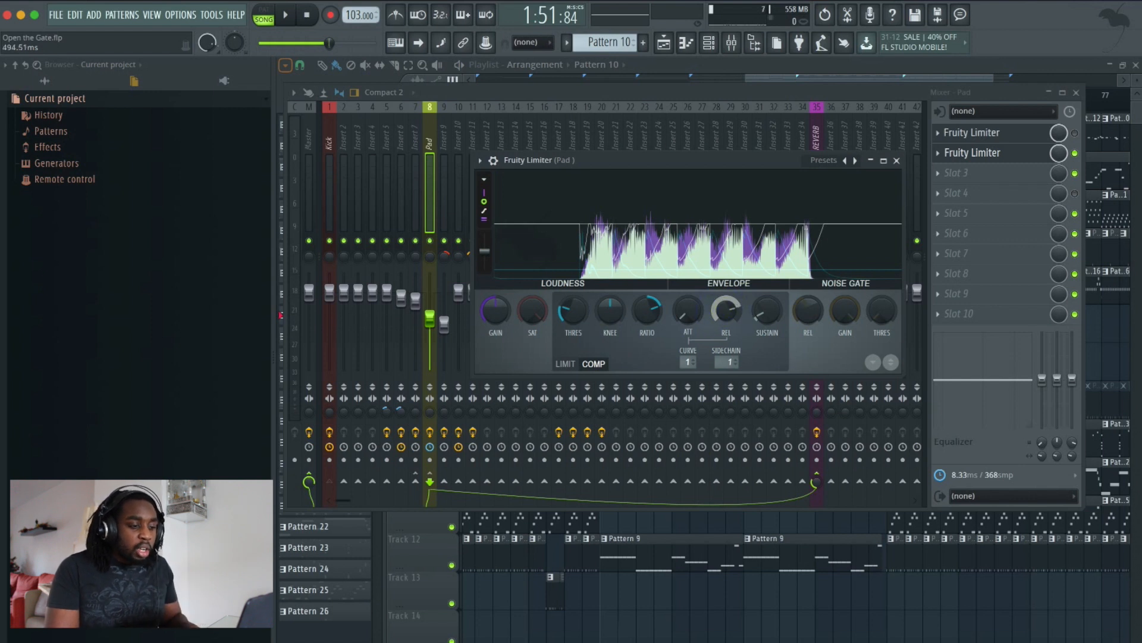
left_click_drag(723, 308, 723, 322)
key("space")
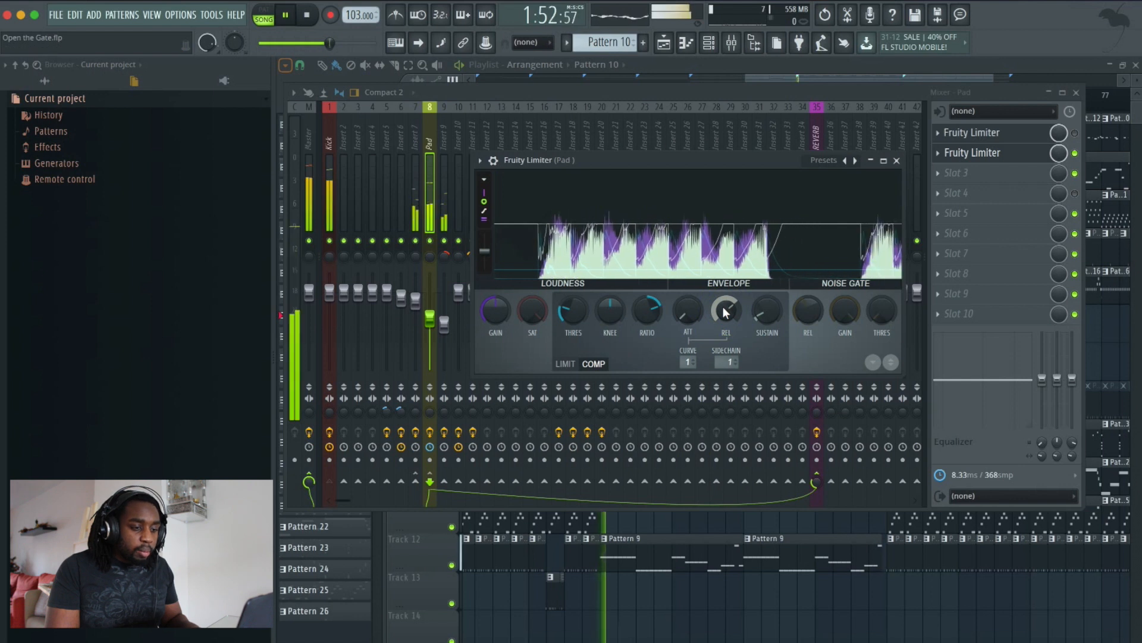
key("space")
left_click_drag(723, 308, 723, 308)
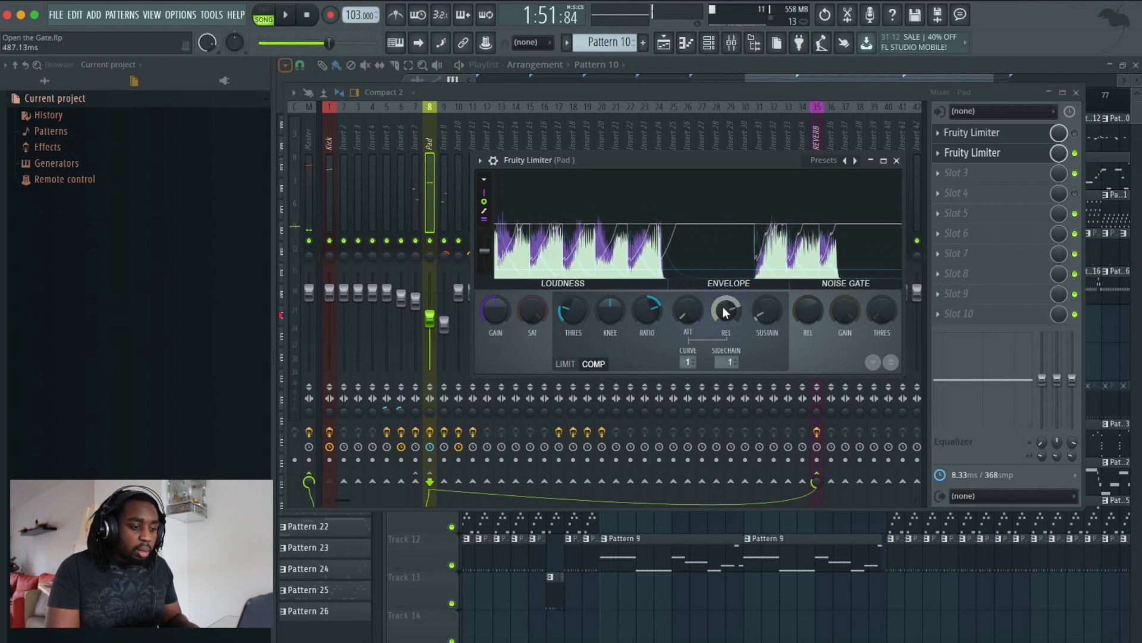
key("space")
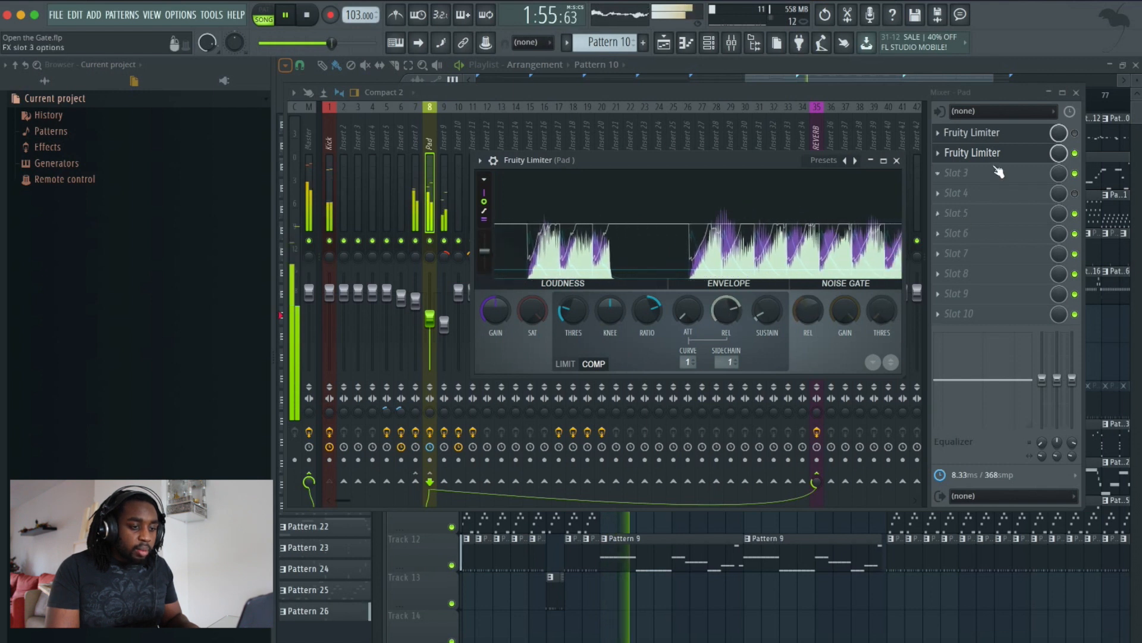
key("space")
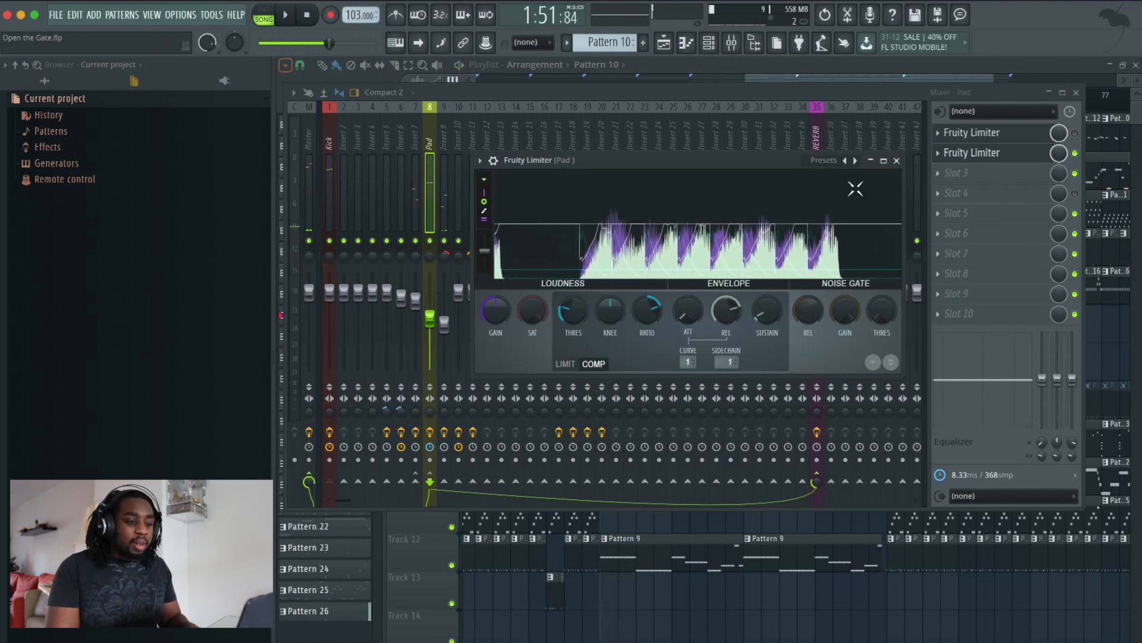
- Play the song from the Breakdown section in the playlist, then return to the mixer
left_click(833, 74)
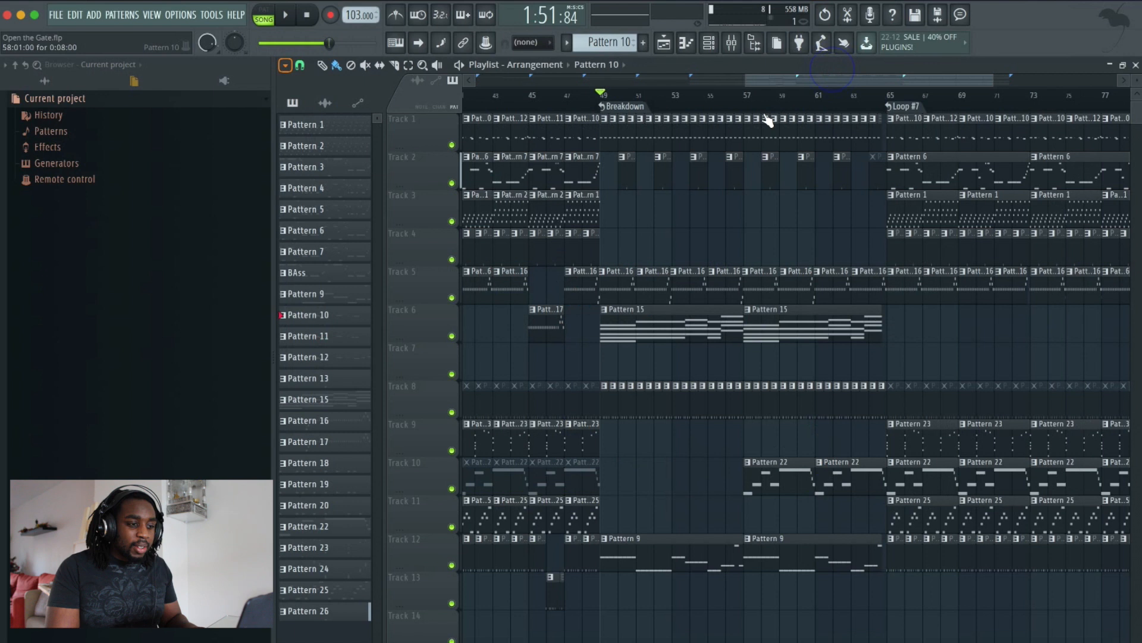
left_click(534, 99)
key("space")
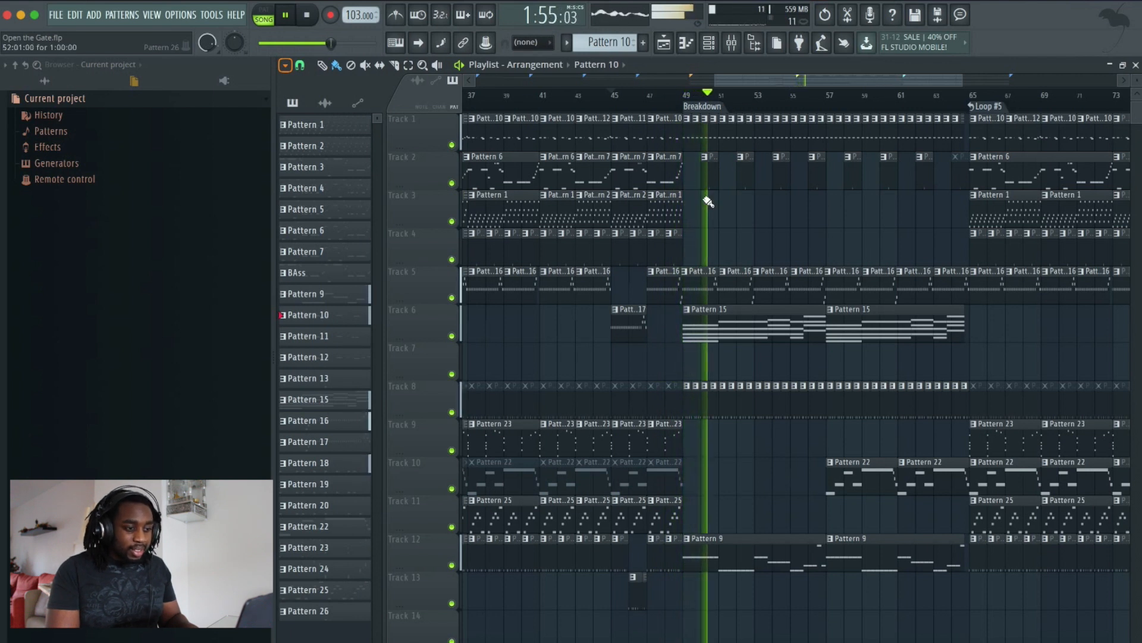
key("space")
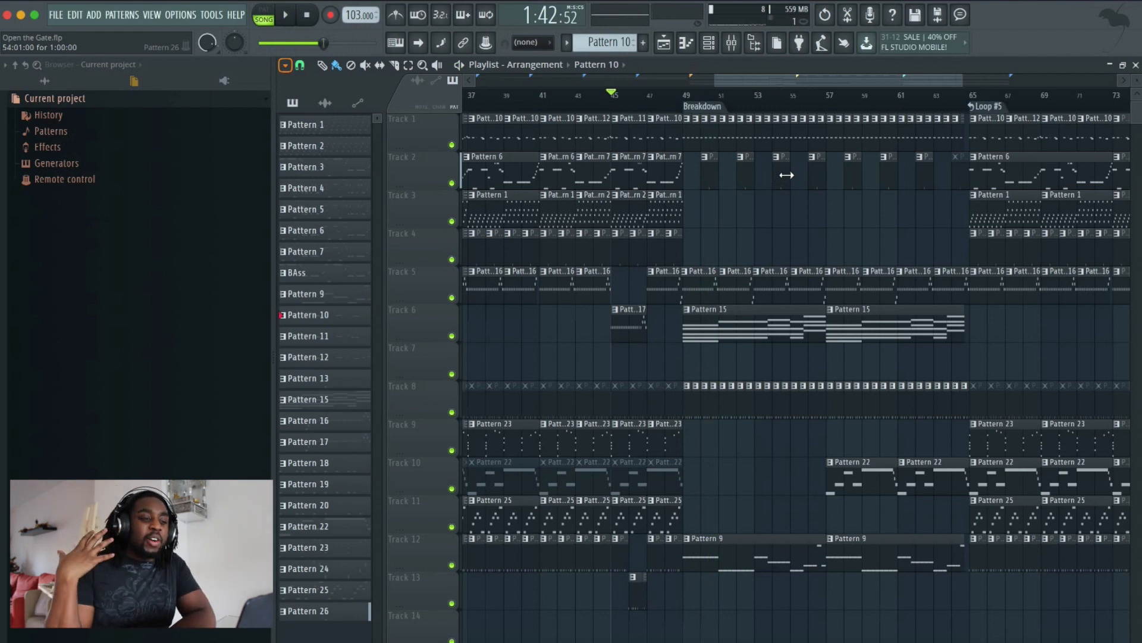
left_click(733, 49)
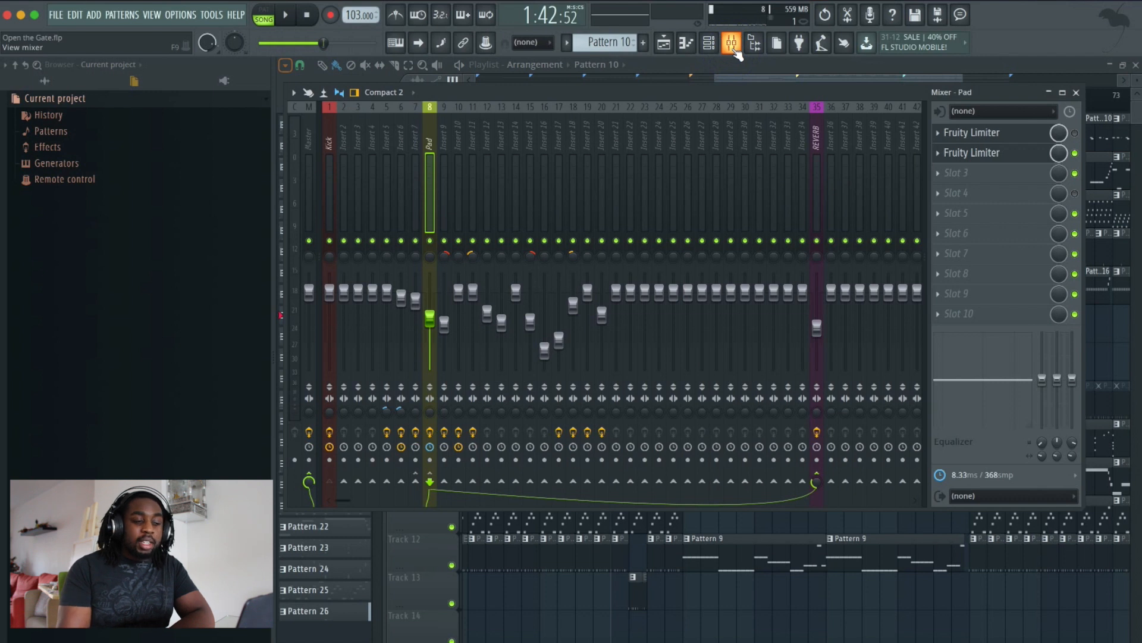